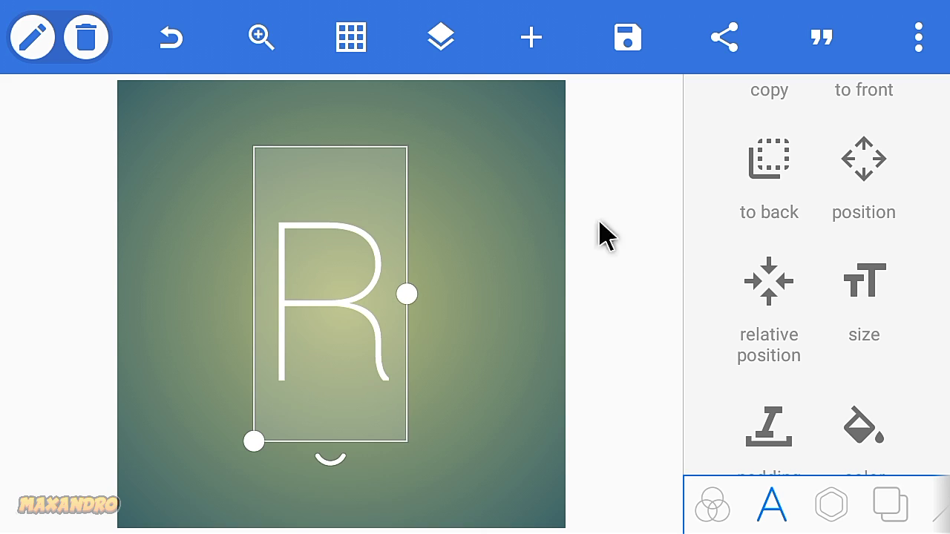
Scroll the text options panel for the white R layer over the radial gradient
drag(827, 307, 812, 170)
drag(819, 294, 819, 111)
Search My Fonts for 'ri' and apply the RIBONE font to the R
click(779, 316)
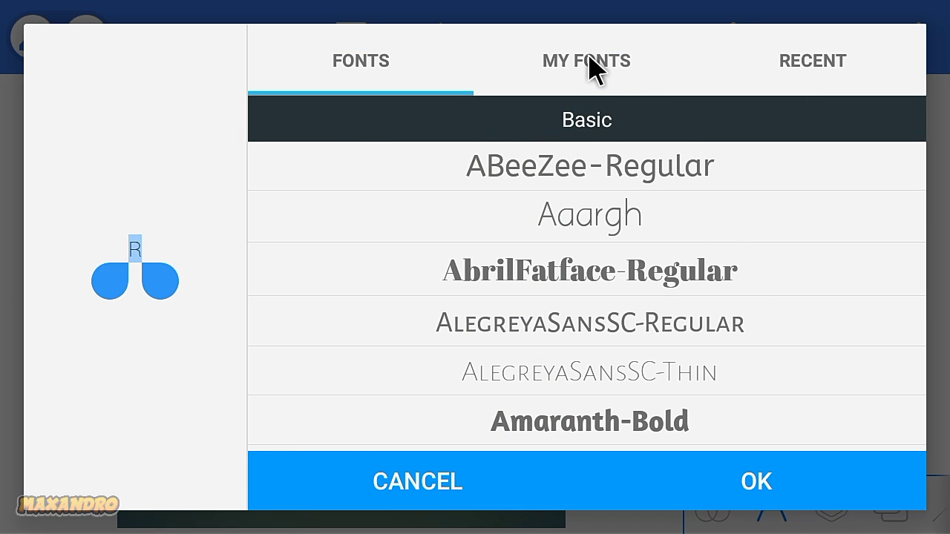
click(590, 63)
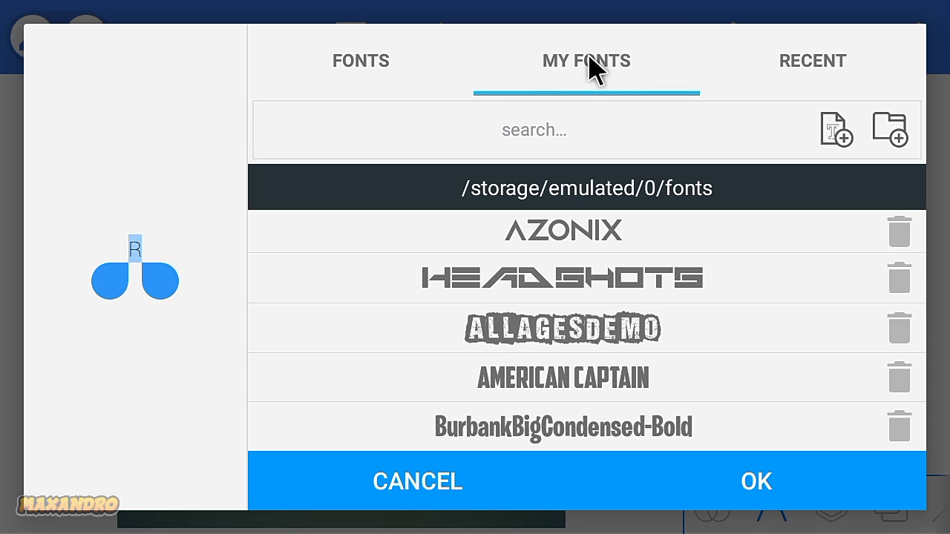
click(554, 128)
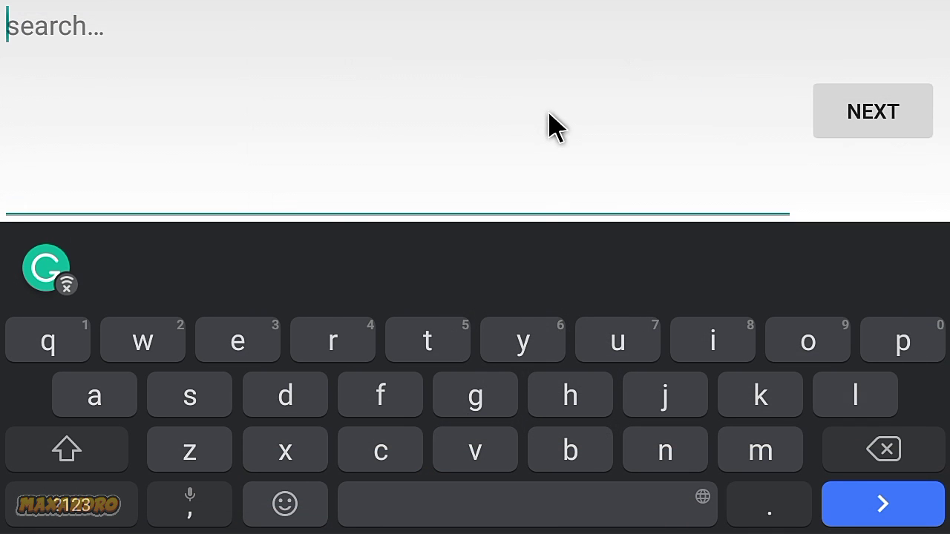
text(ri)
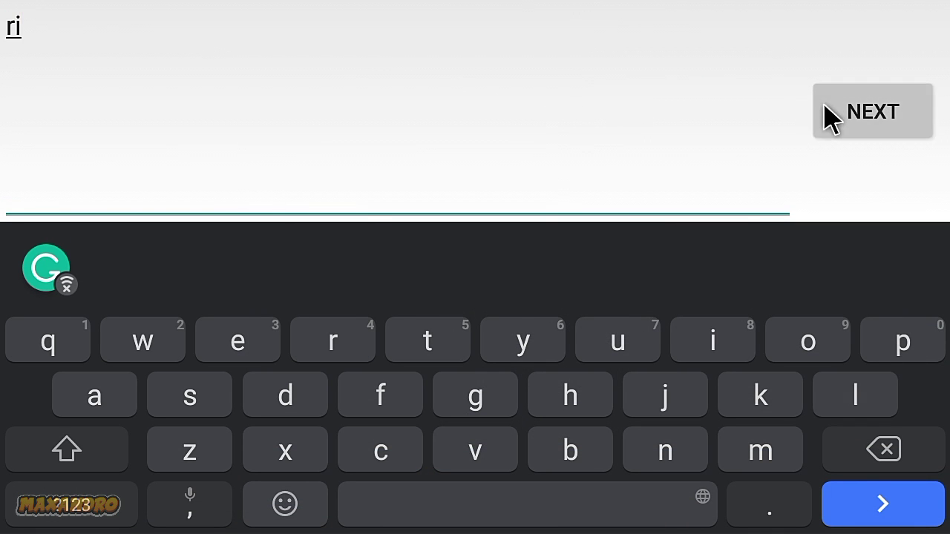
click(869, 111)
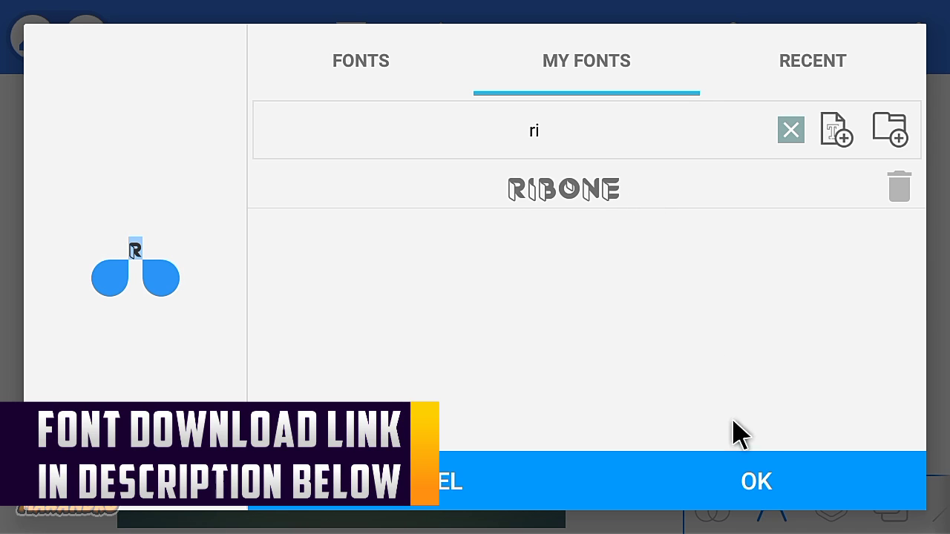
click(757, 469)
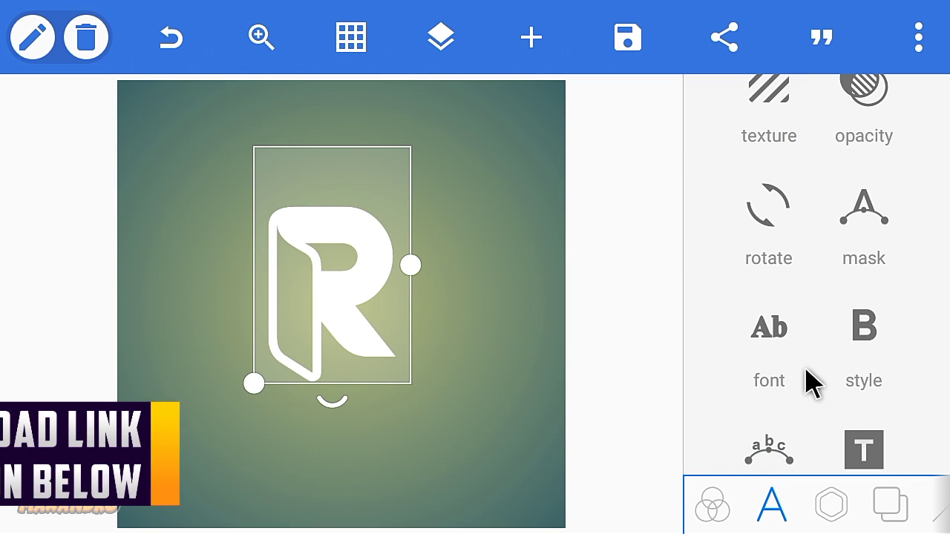
Fill the R with black and nudge it slightly right and down
drag(809, 384, 809, 345)
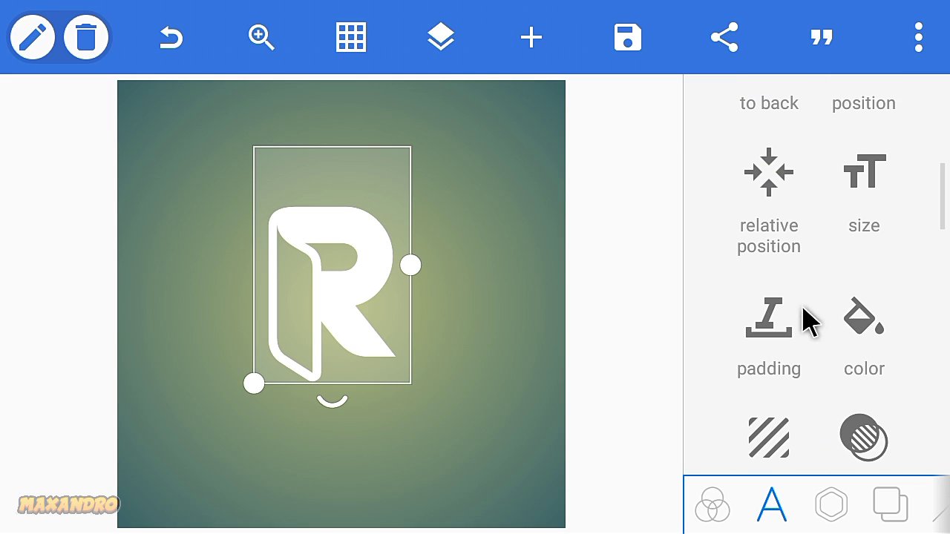
click(869, 340)
drag(873, 343, 747, 346)
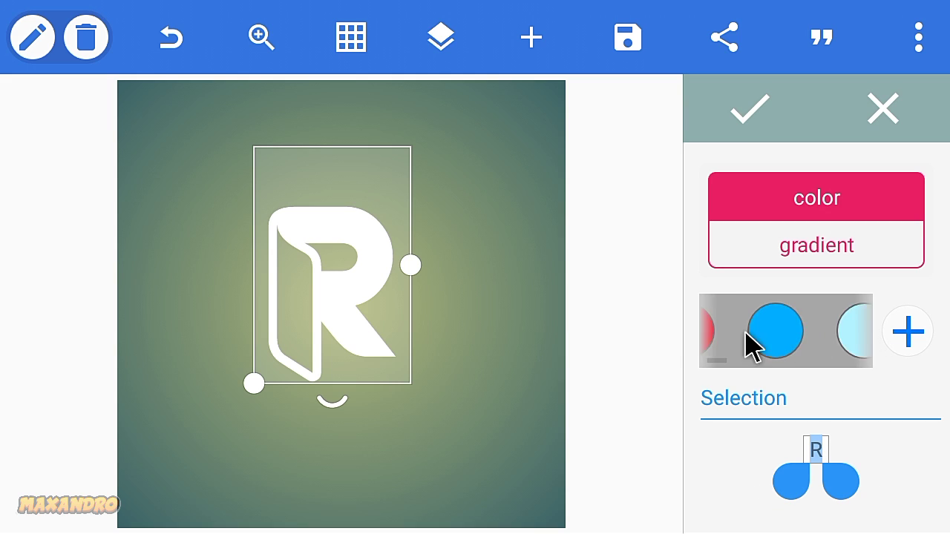
drag(825, 339, 717, 335)
click(822, 337)
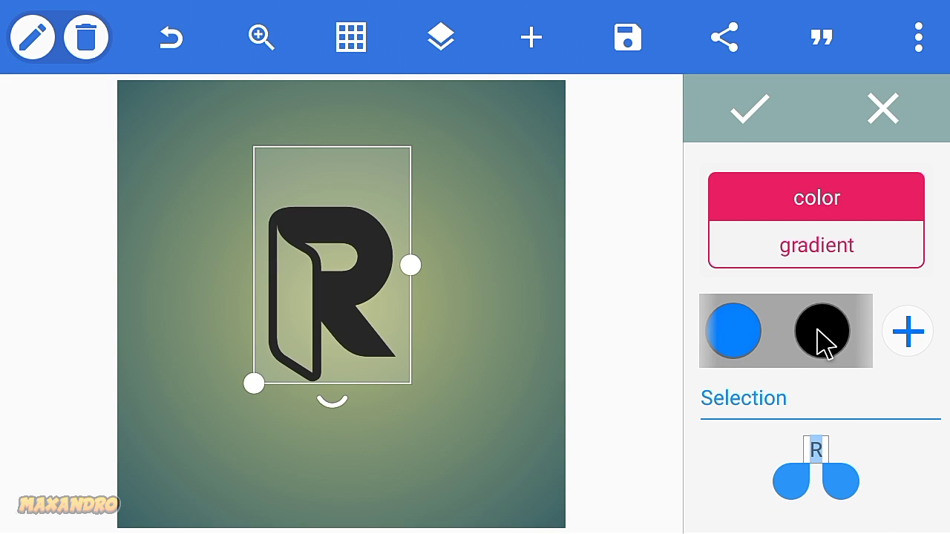
click(755, 134)
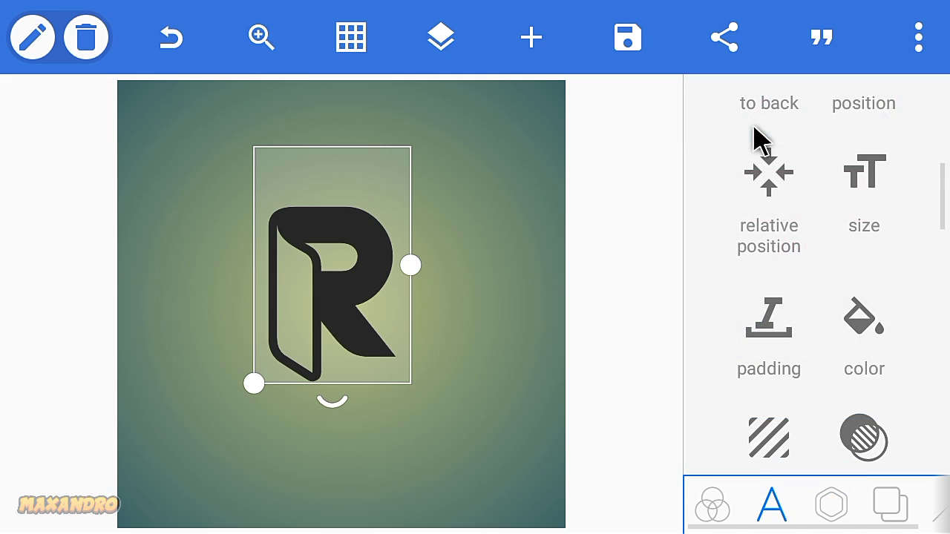
drag(389, 290, 391, 341)
Make the background transparent and save the R to the gallery as an ultra-size PNG
click(869, 492)
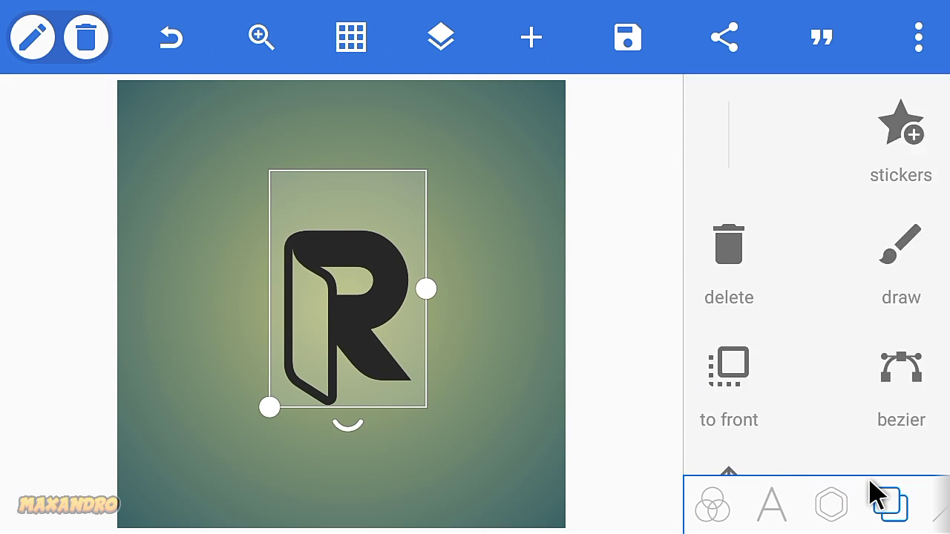
click(861, 137)
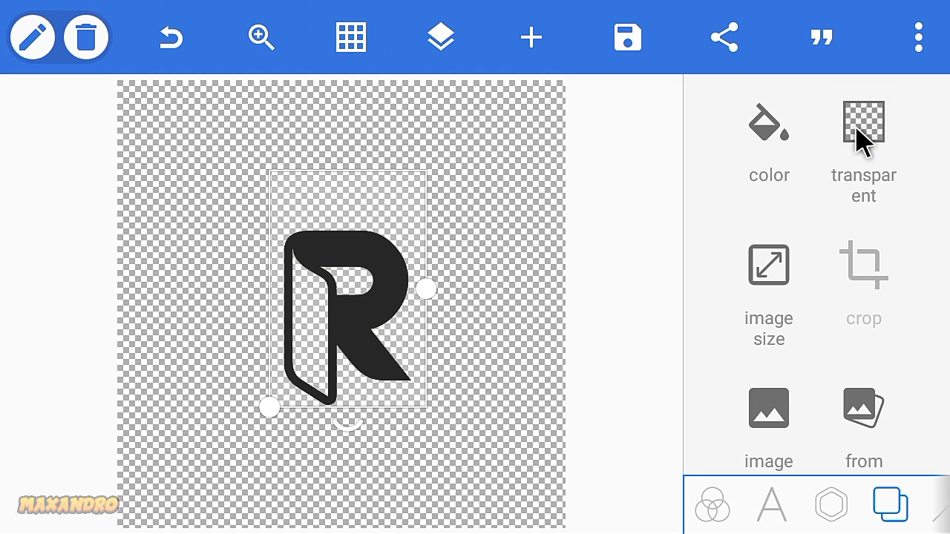
click(632, 38)
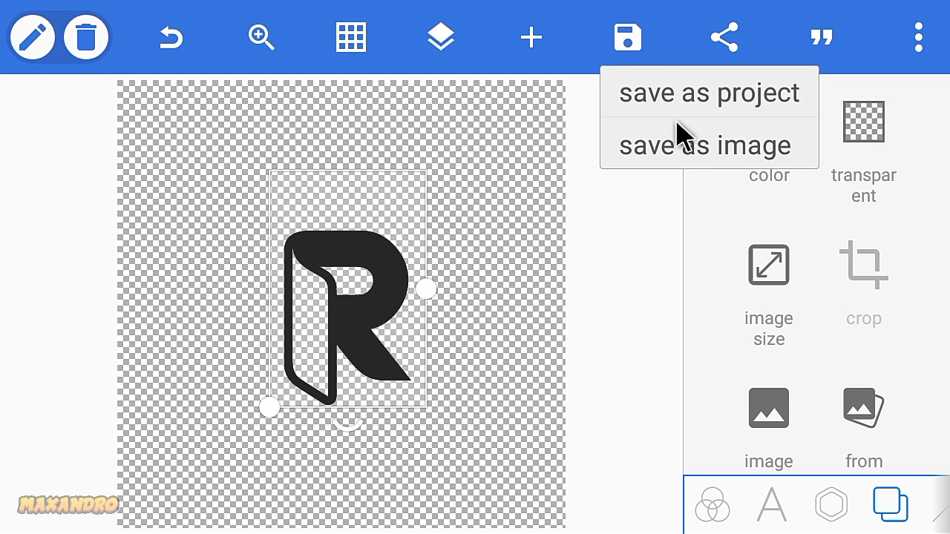
click(686, 149)
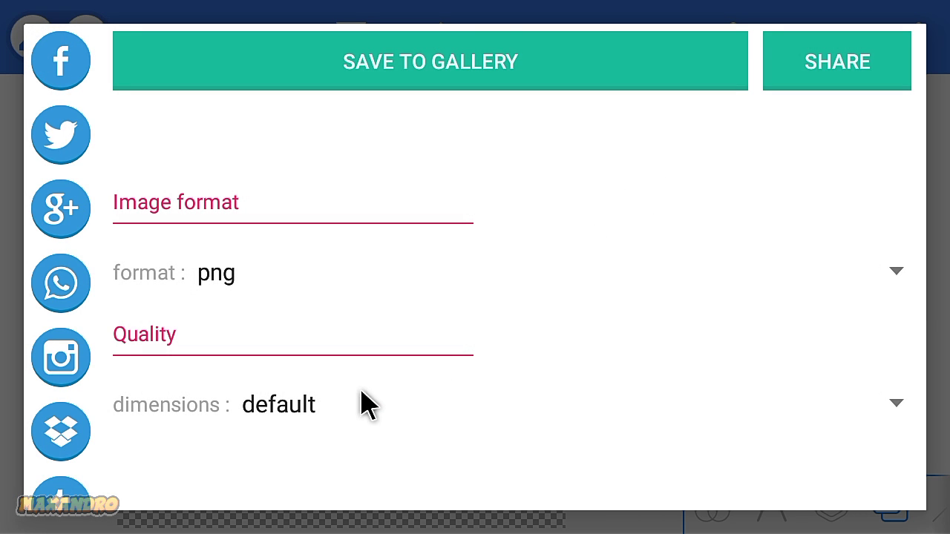
click(312, 412)
scroll(373, 272, down, 3)
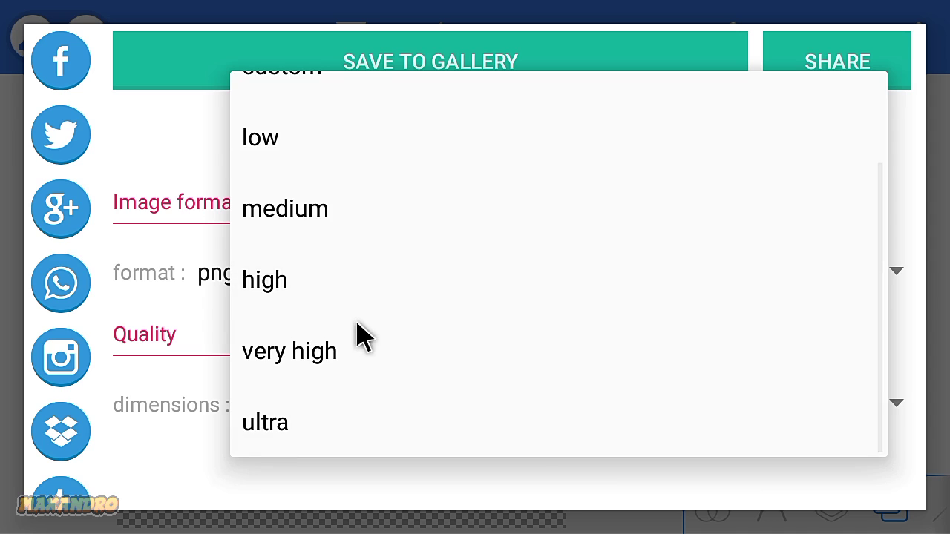
click(307, 433)
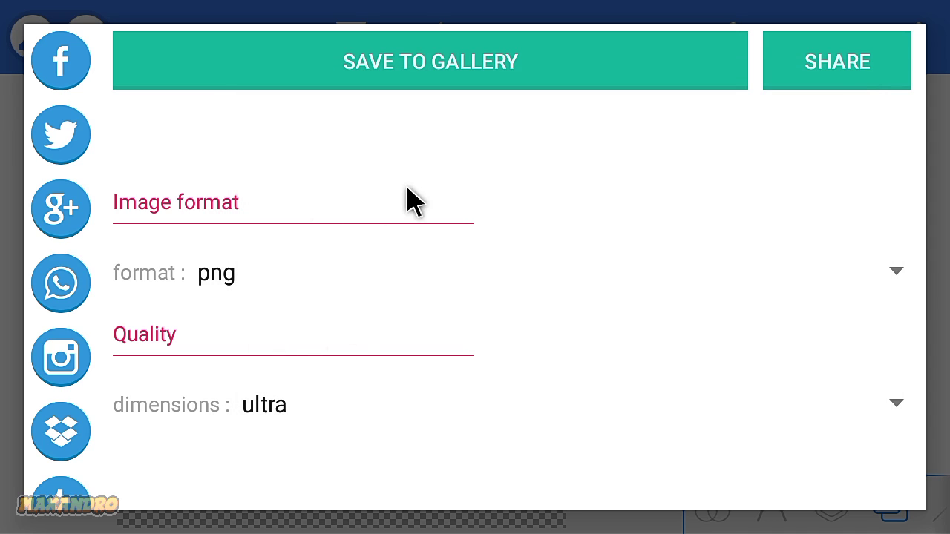
click(486, 74)
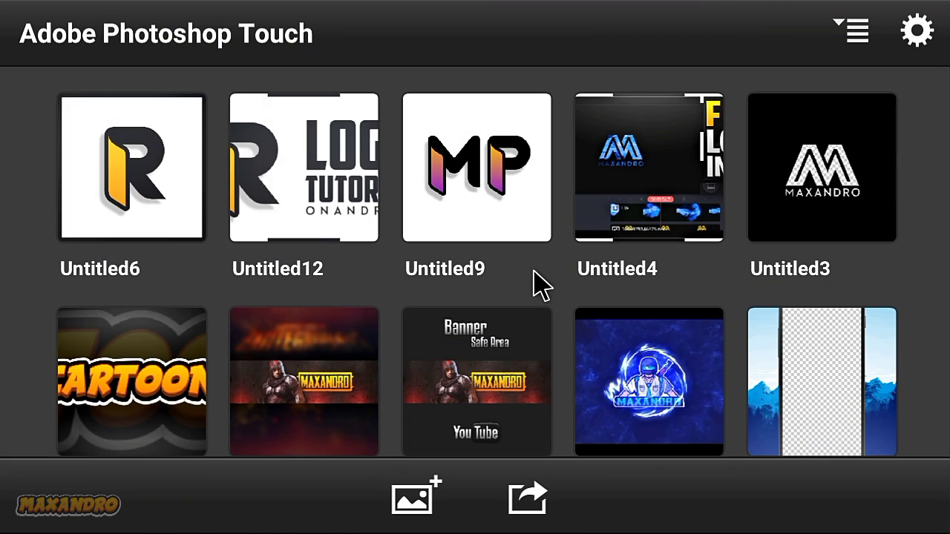
Create a blank document of 1000 × 1000 pixels instead of the default 1280 × 720
click(440, 470)
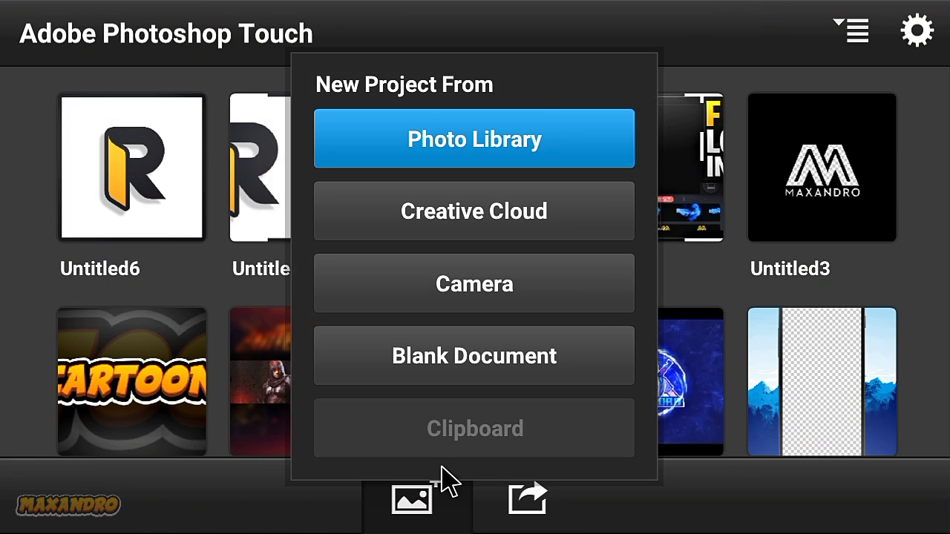
click(469, 371)
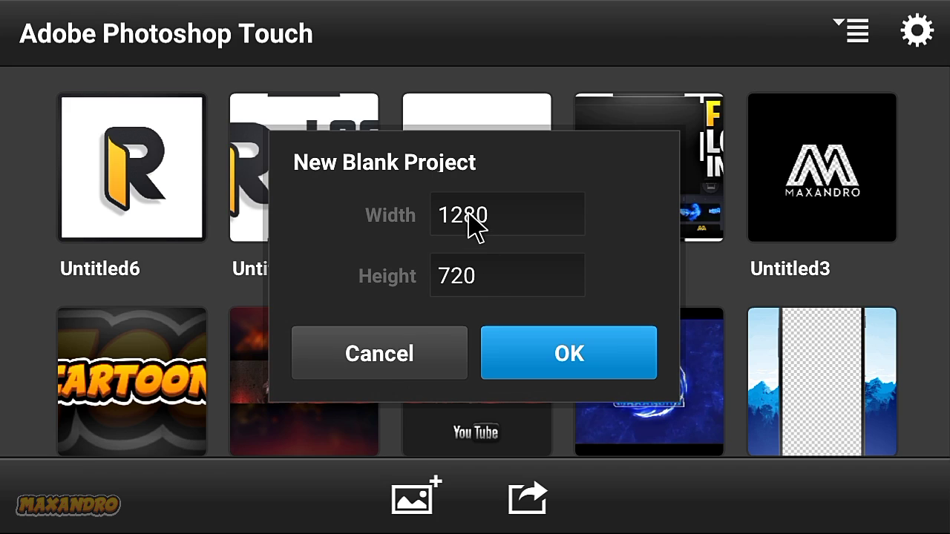
click(468, 214)
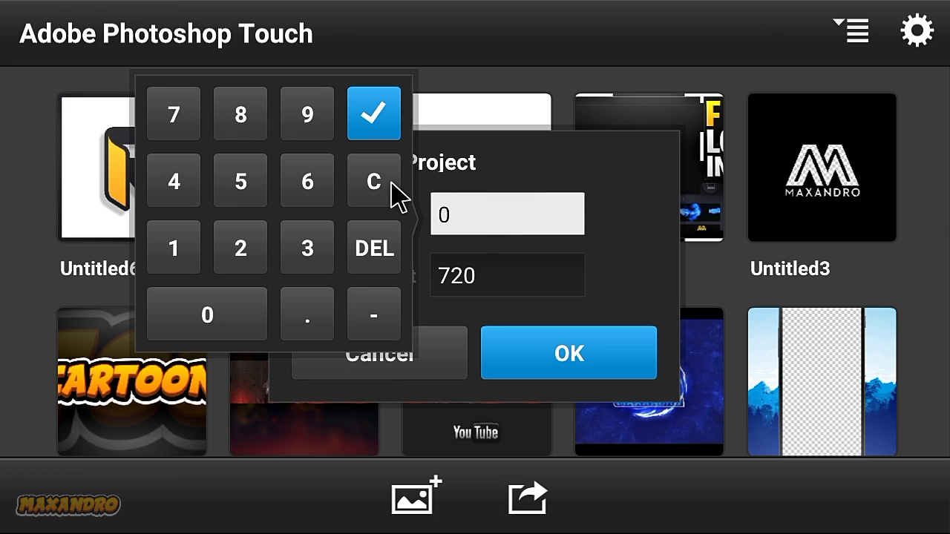
click(189, 253)
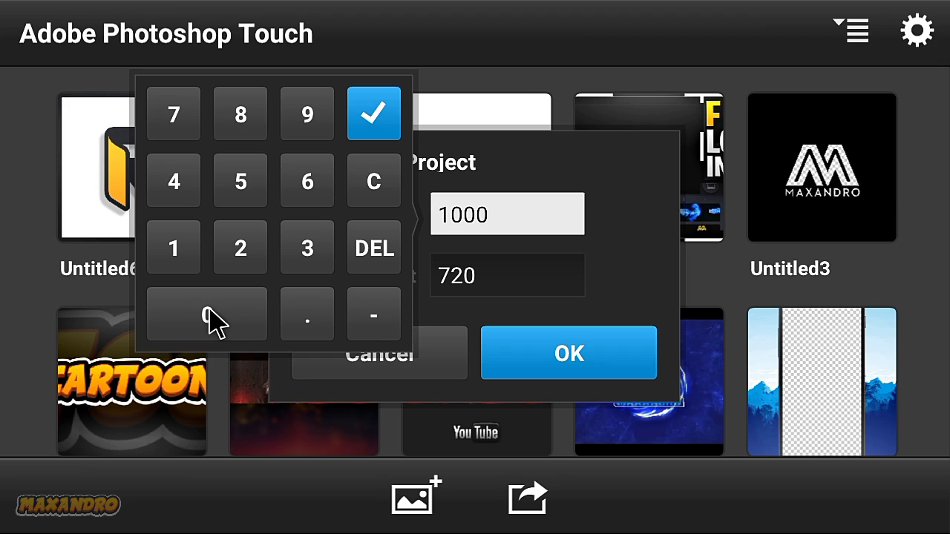
click(465, 276)
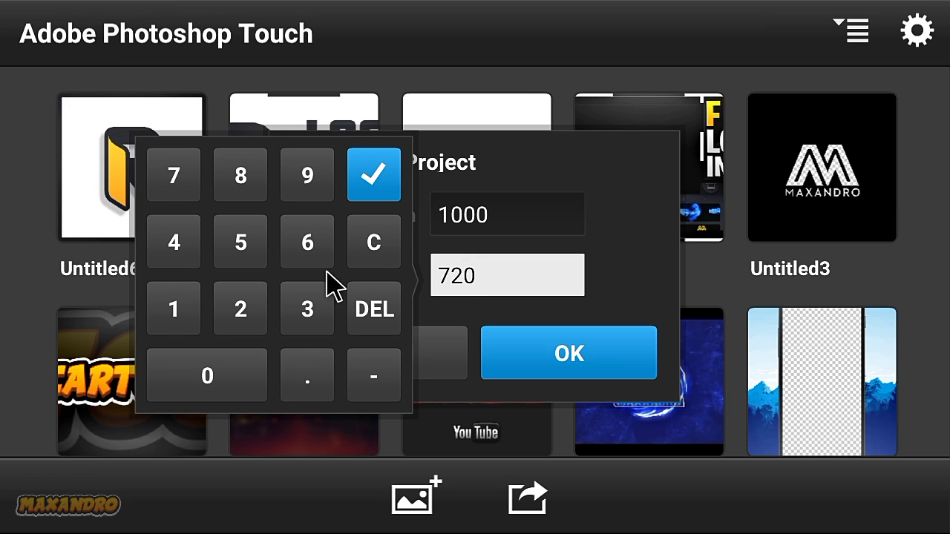
click(182, 312)
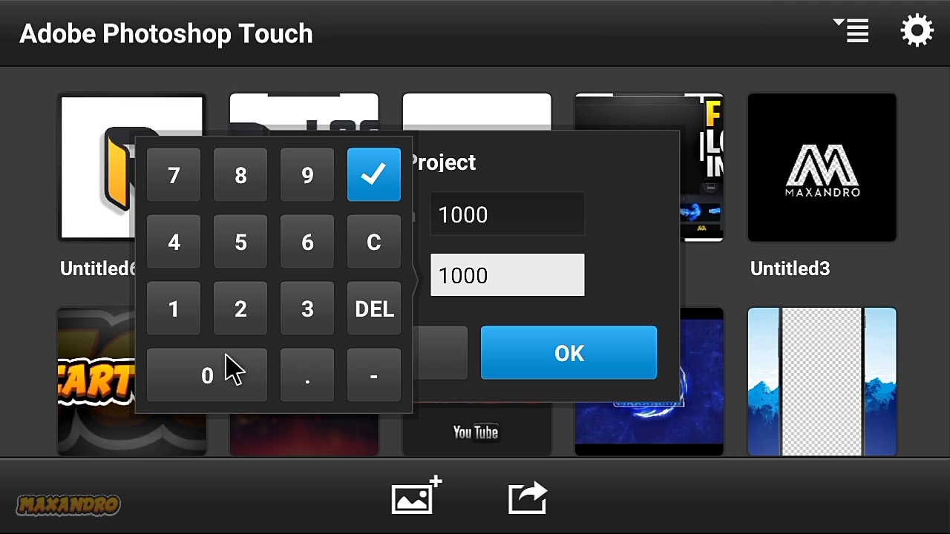
click(561, 350)
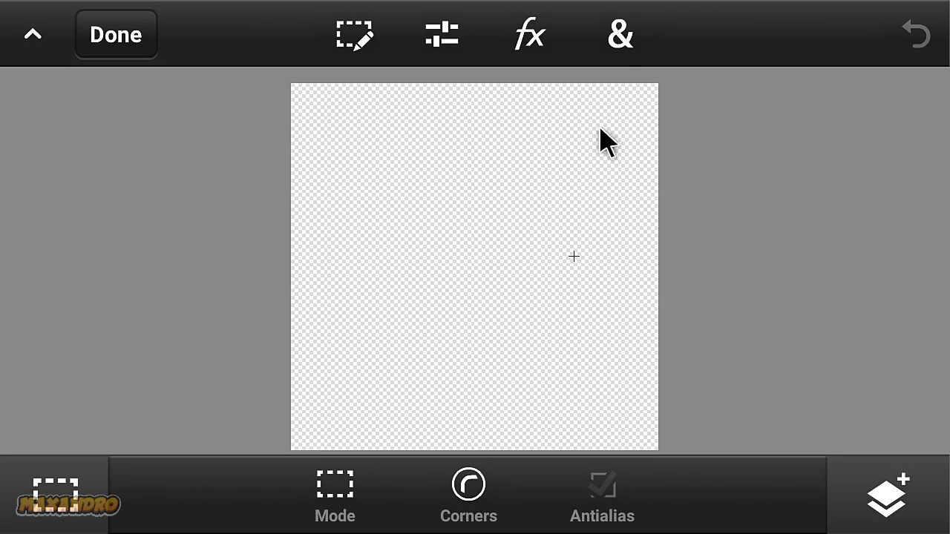
Fill the canvas with white
click(610, 41)
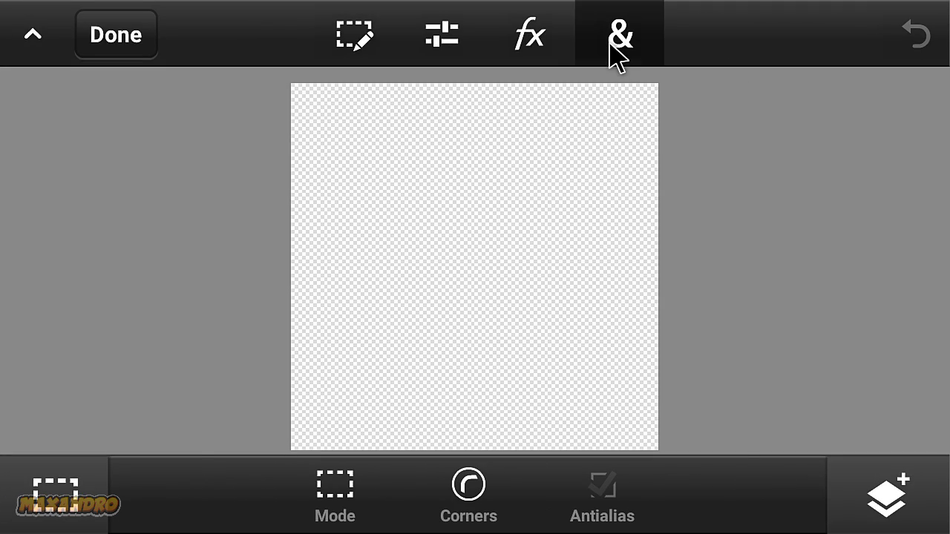
click(291, 400)
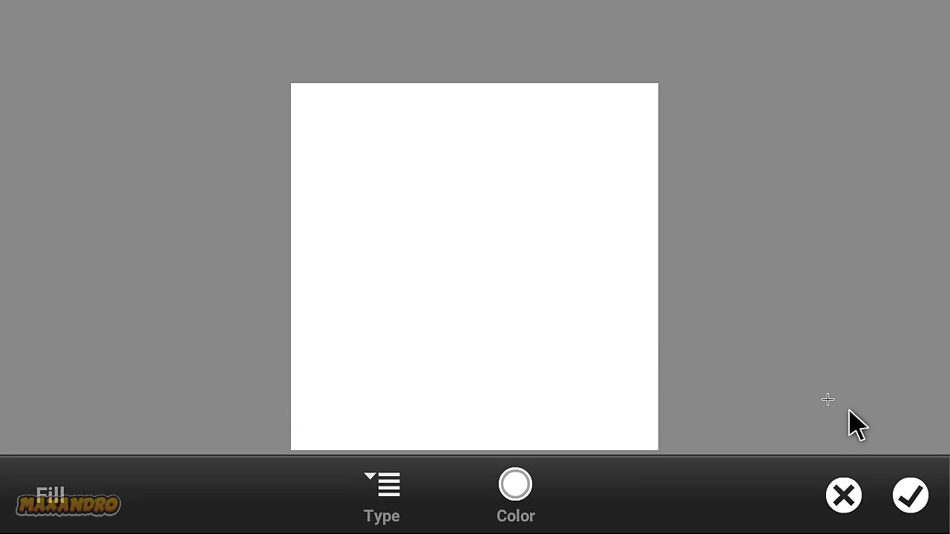
click(907, 486)
Add the latest R logo image from the pixelLab album as a photo layer
click(904, 492)
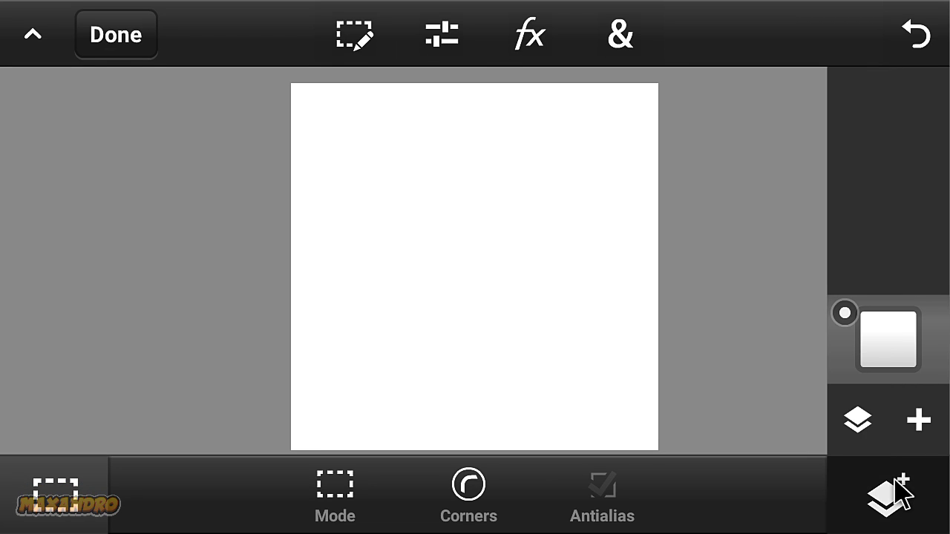
click(909, 425)
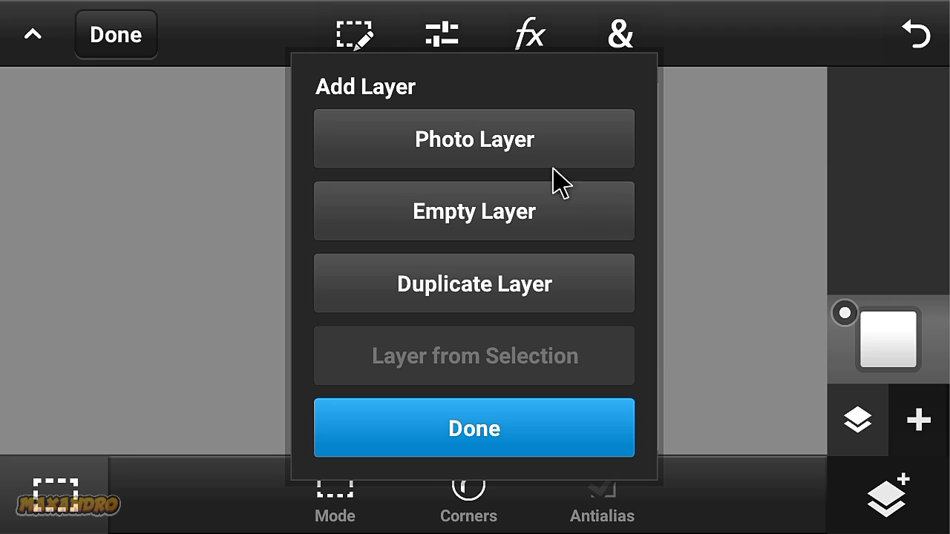
click(522, 142)
click(522, 142)
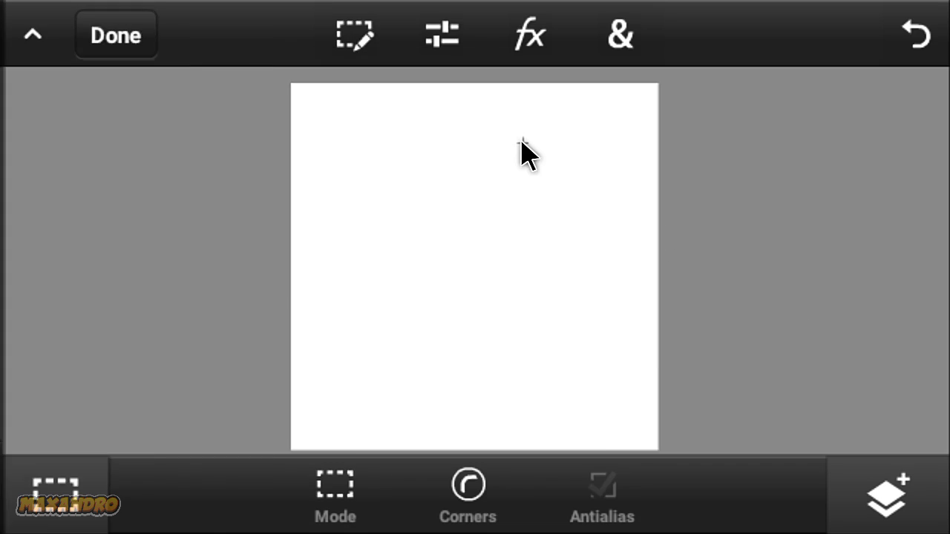
click(605, 173)
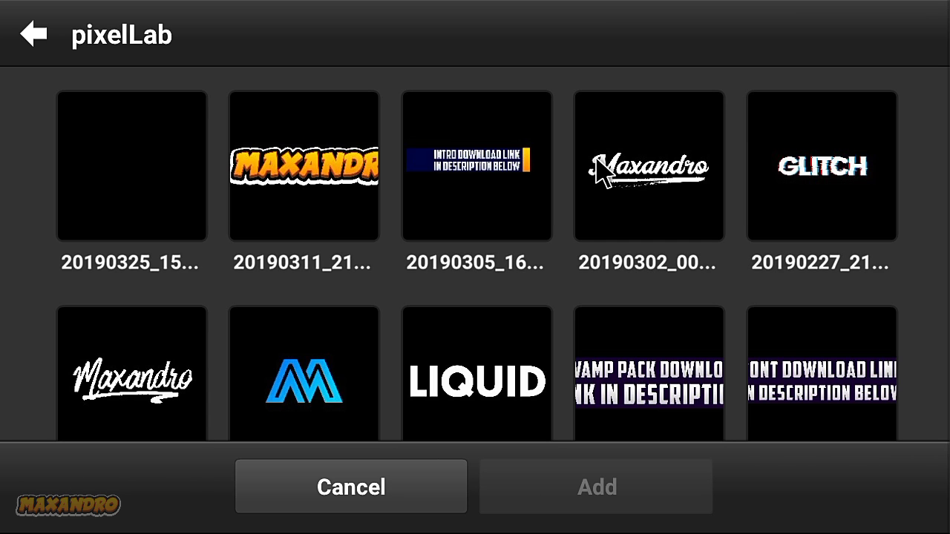
click(172, 176)
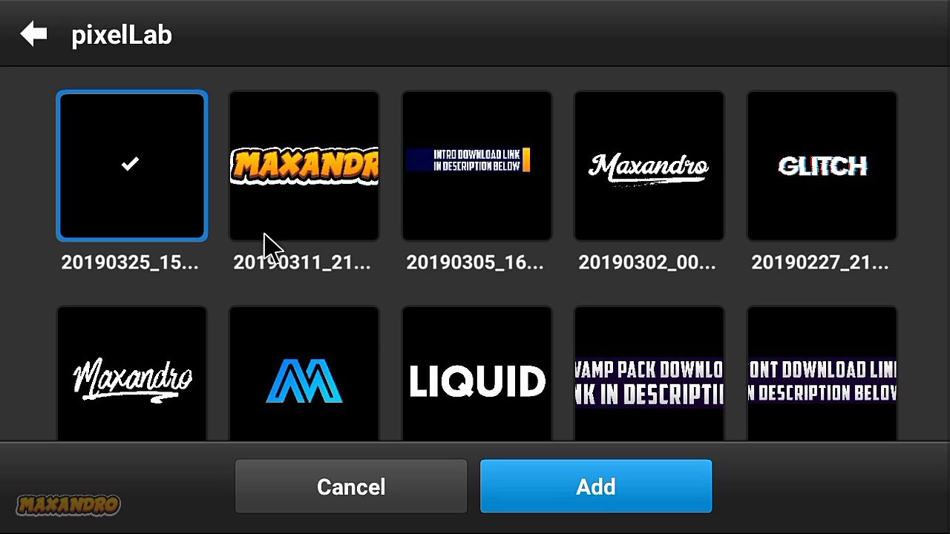
click(552, 466)
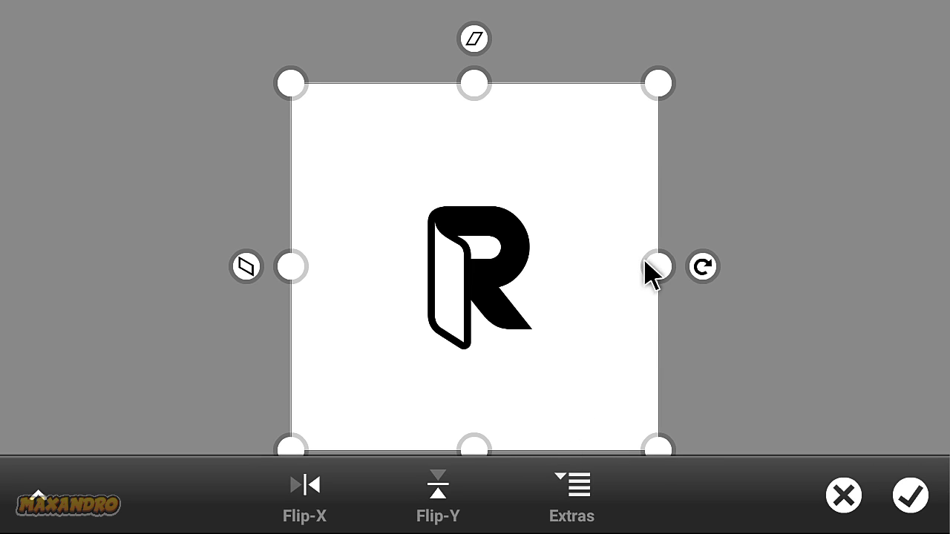
Scale the R logo down and centre it on the canvas
drag(642, 261, 825, 269)
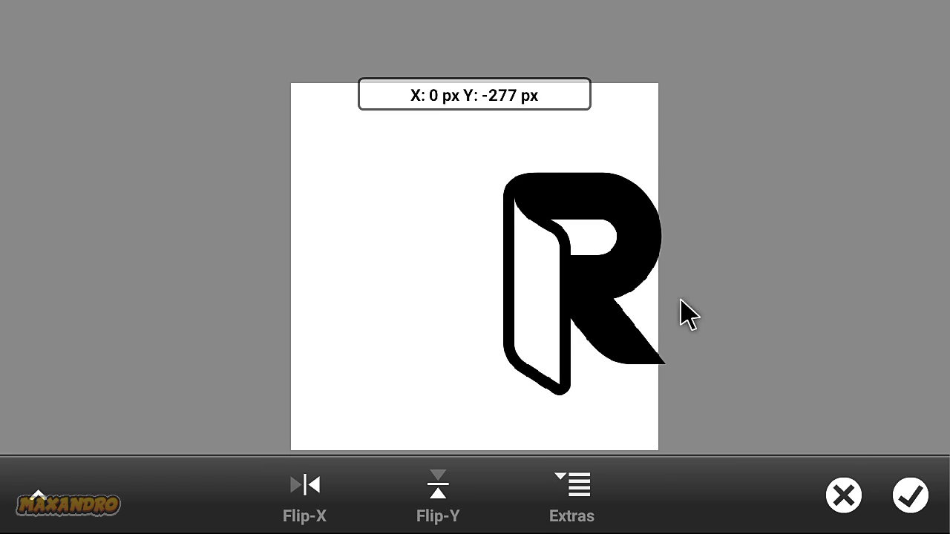
drag(680, 301, 633, 302)
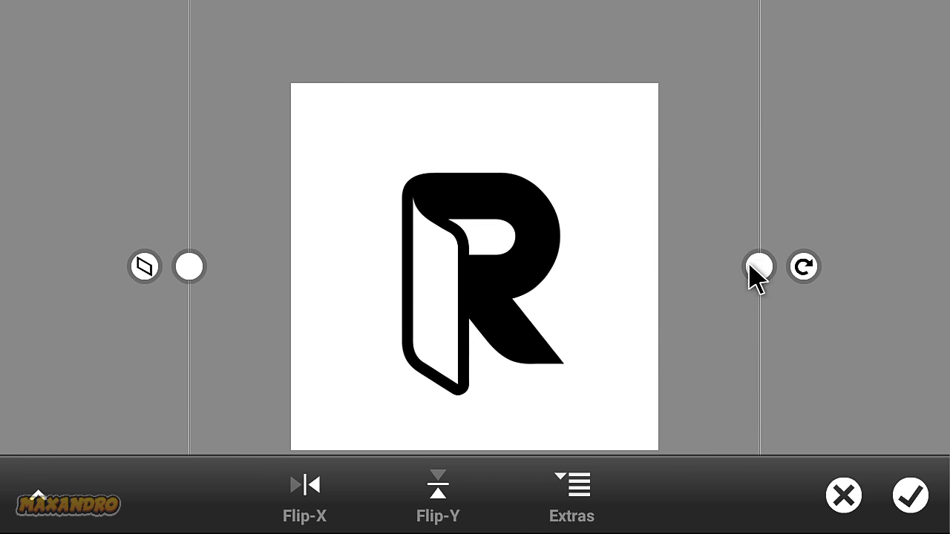
drag(752, 276, 723, 275)
drag(636, 286, 645, 288)
click(909, 495)
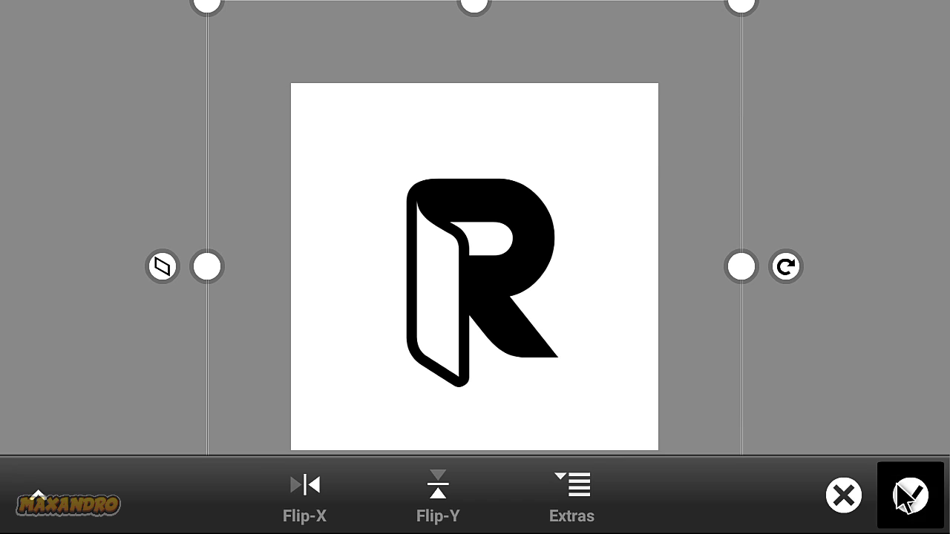
click(898, 486)
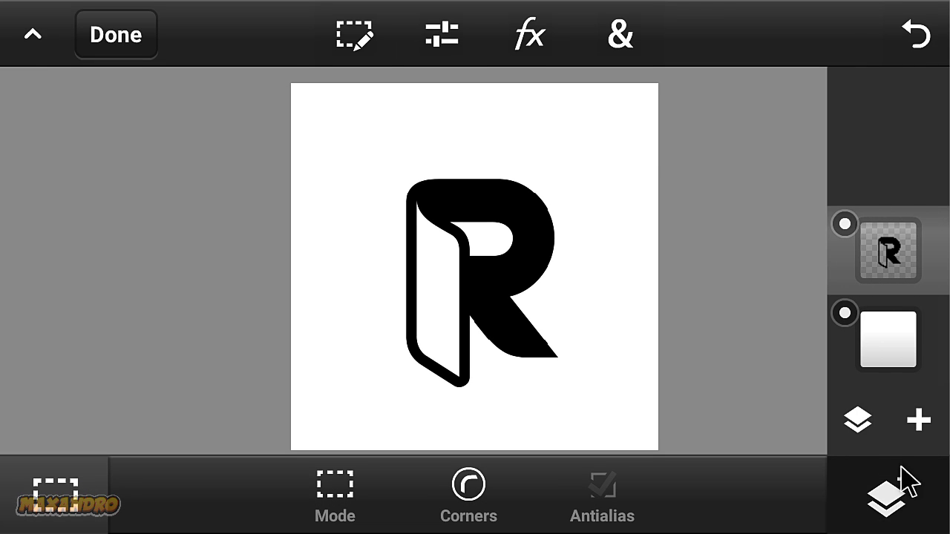
Add an empty layer above the R logo
click(917, 426)
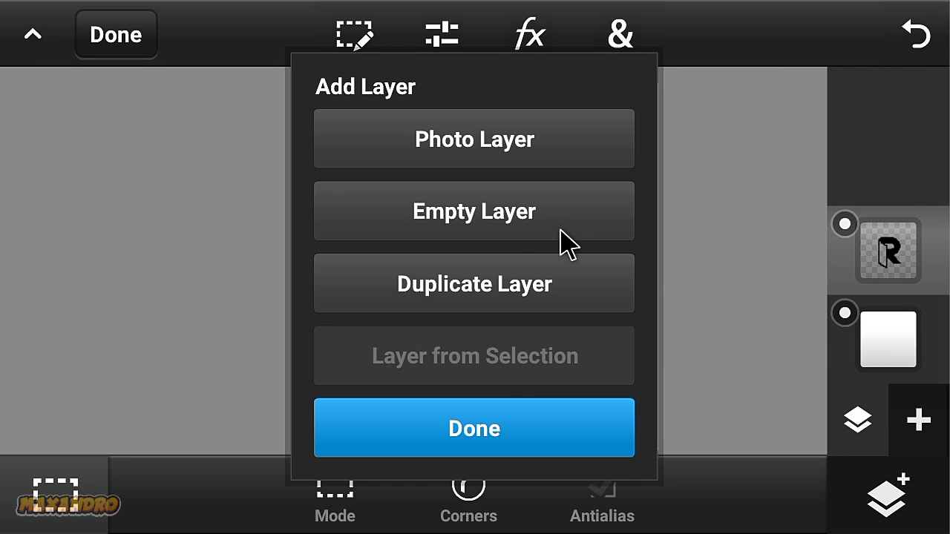
click(520, 222)
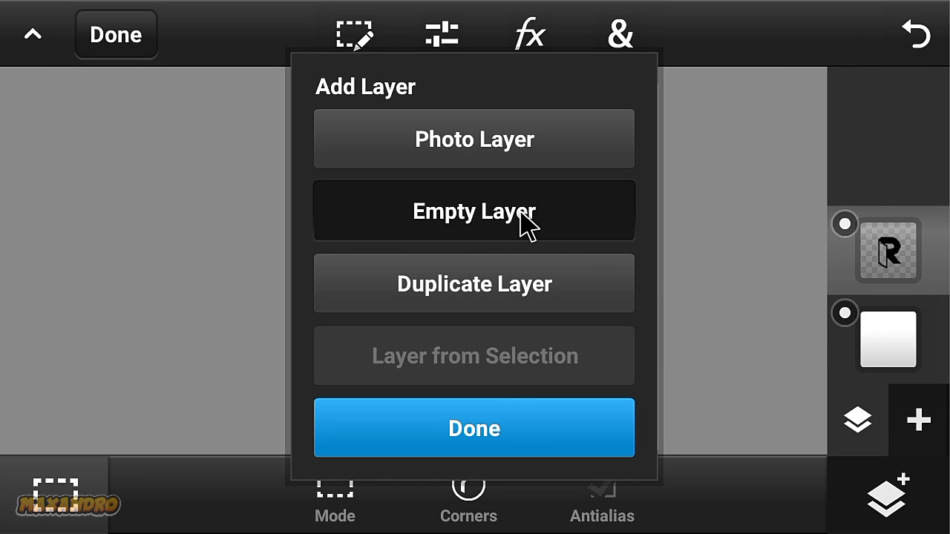
click(517, 427)
Magic-wand select the R's white inner panel, then make the empty top layer active
click(890, 252)
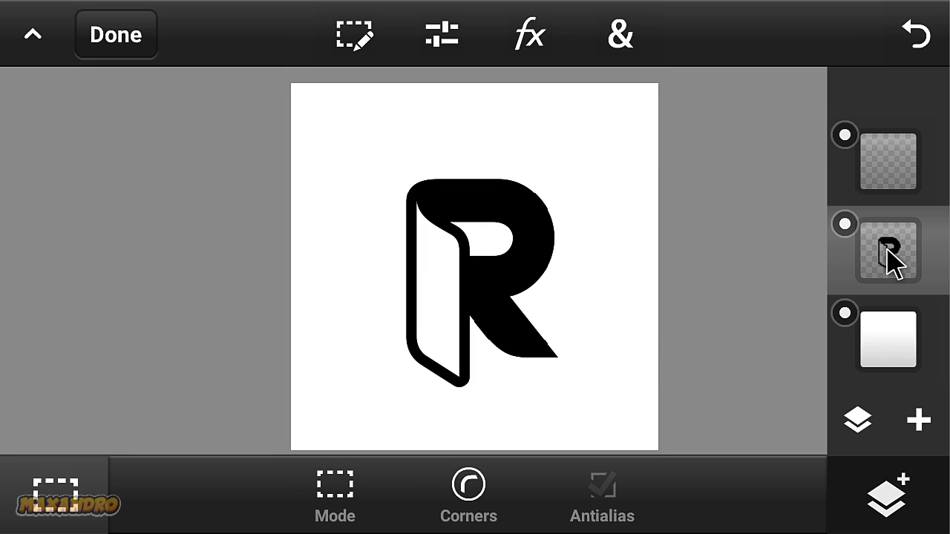
click(82, 491)
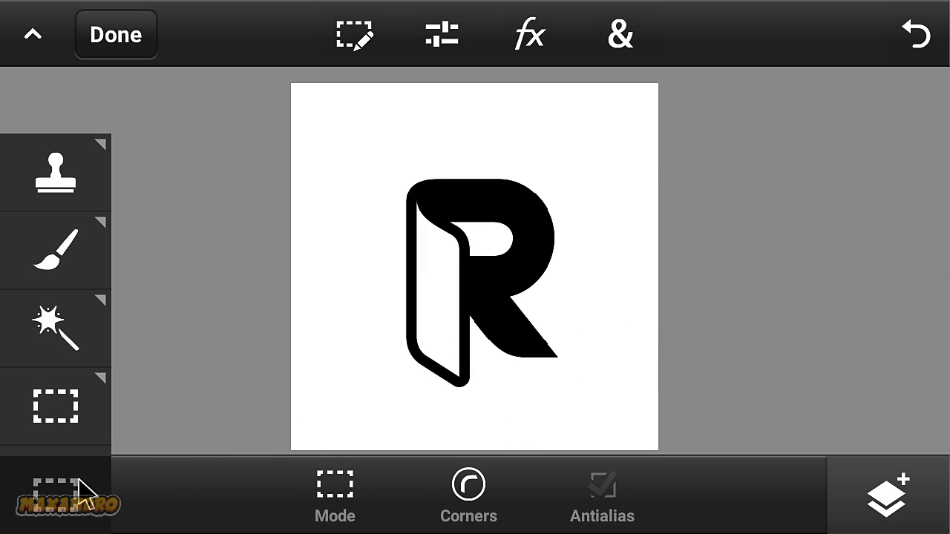
click(55, 326)
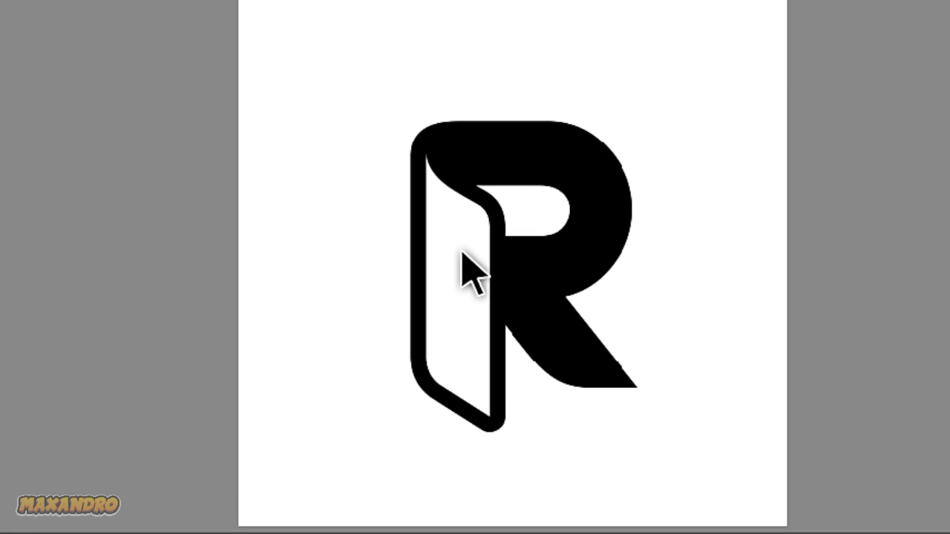
click(441, 268)
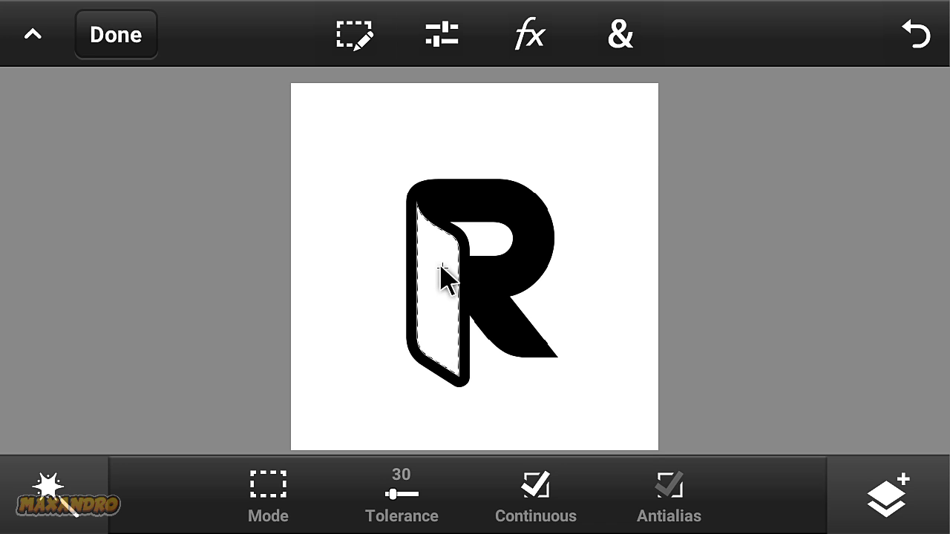
click(874, 470)
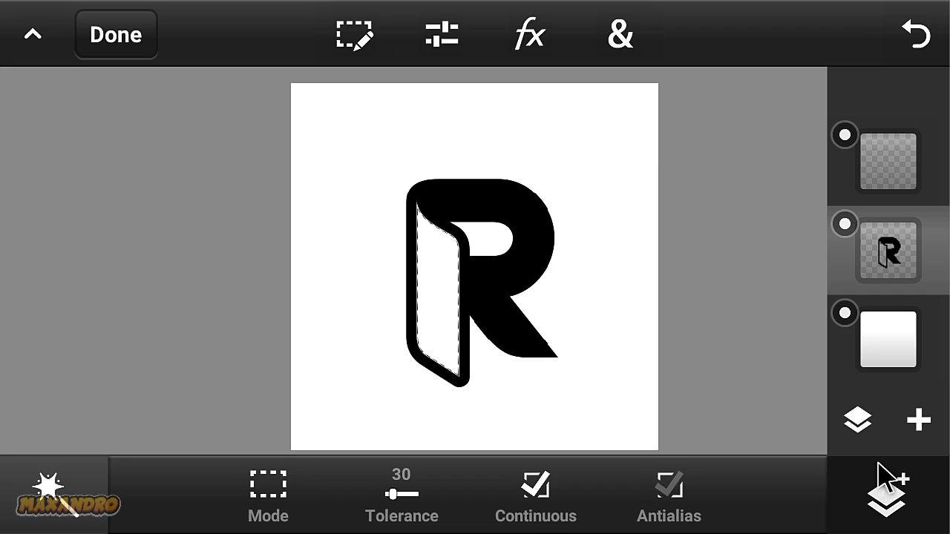
click(884, 168)
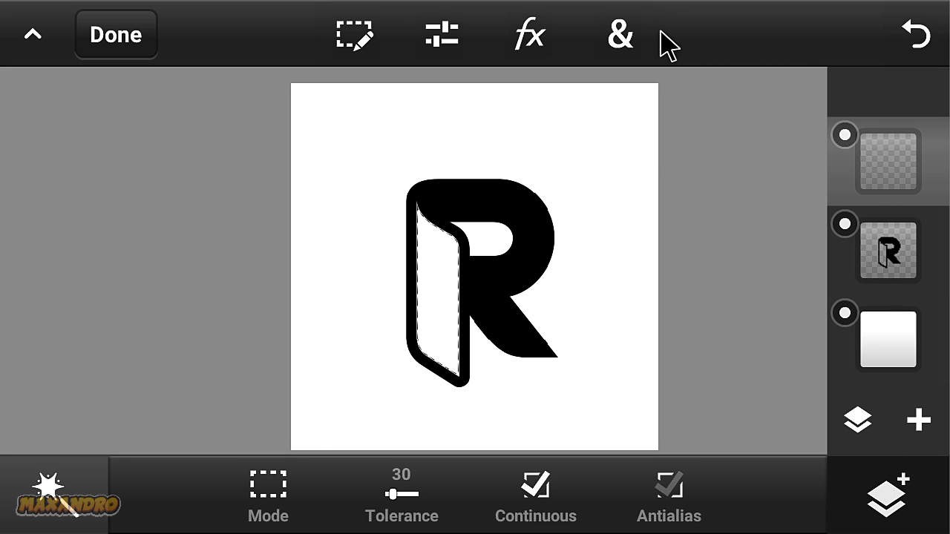
click(637, 40)
Draw a vertical gradient over the selected panel, trying the preset gradients
click(426, 387)
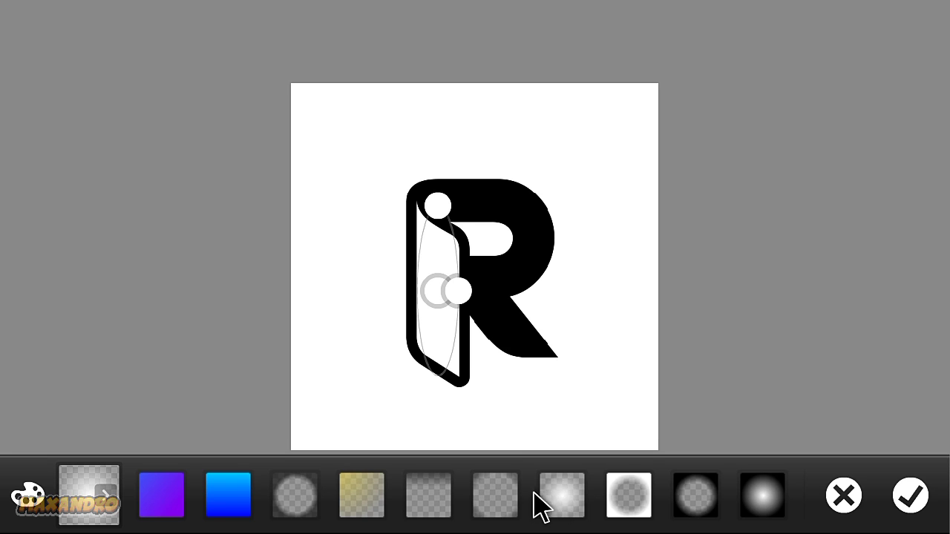
drag(536, 505, 239, 509)
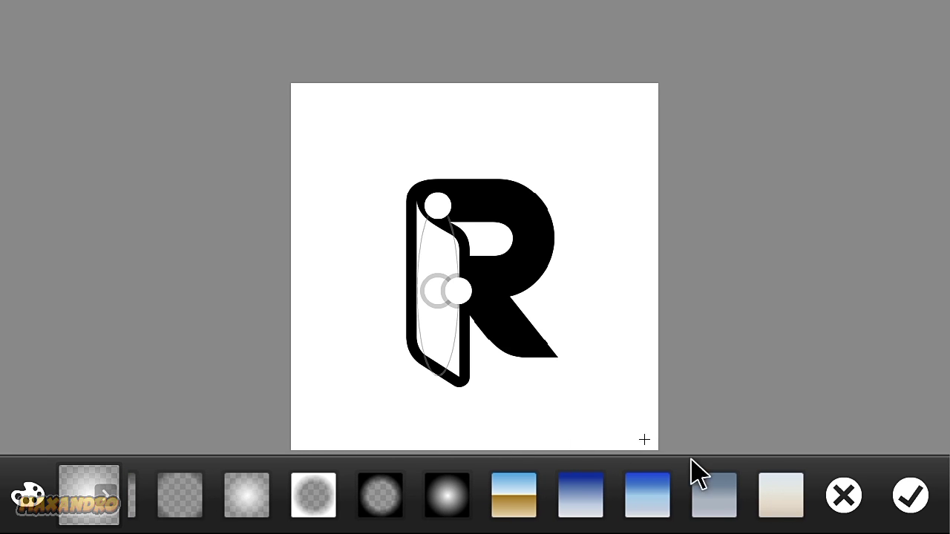
drag(698, 491, 534, 495)
click(534, 495)
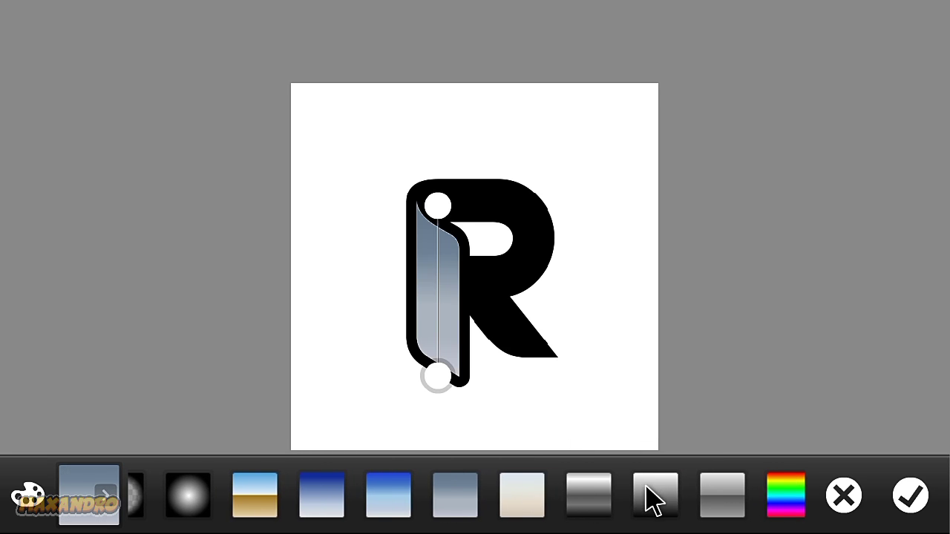
click(657, 501)
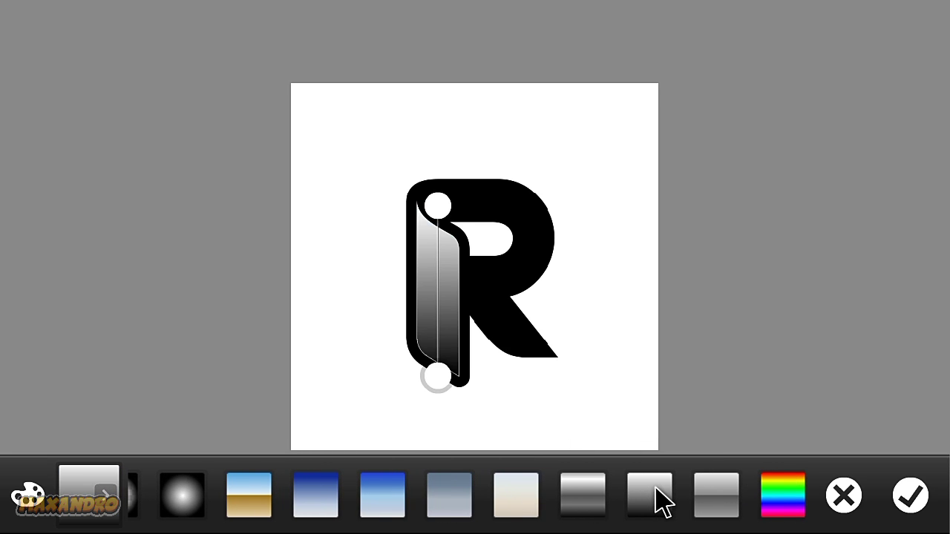
Set the gradient stops to yellow at the start and orange (hue about 31°) at the end
click(26, 498)
click(108, 498)
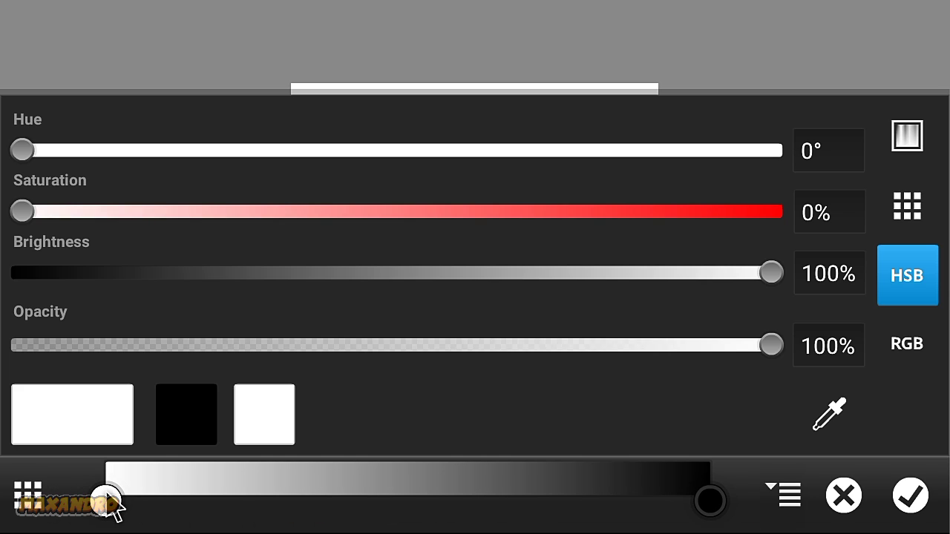
click(905, 208)
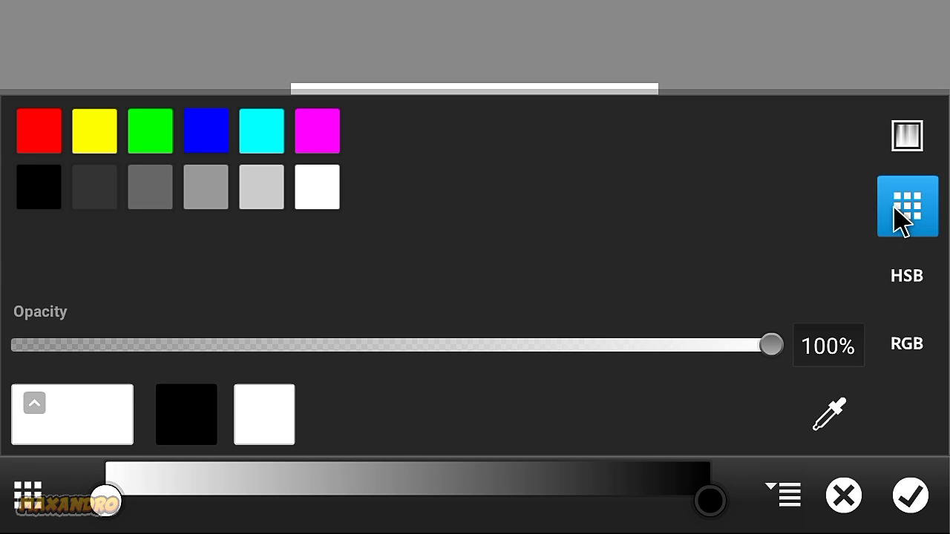
click(103, 141)
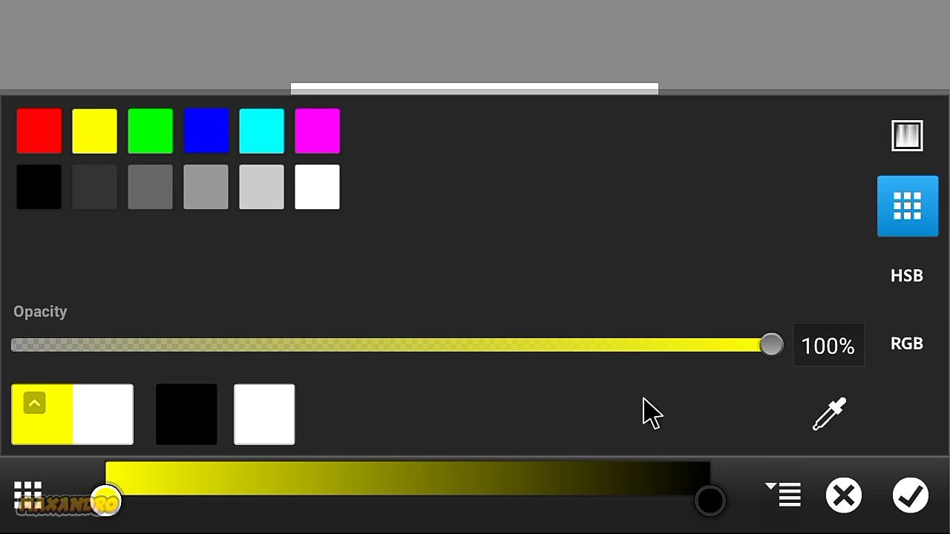
click(705, 481)
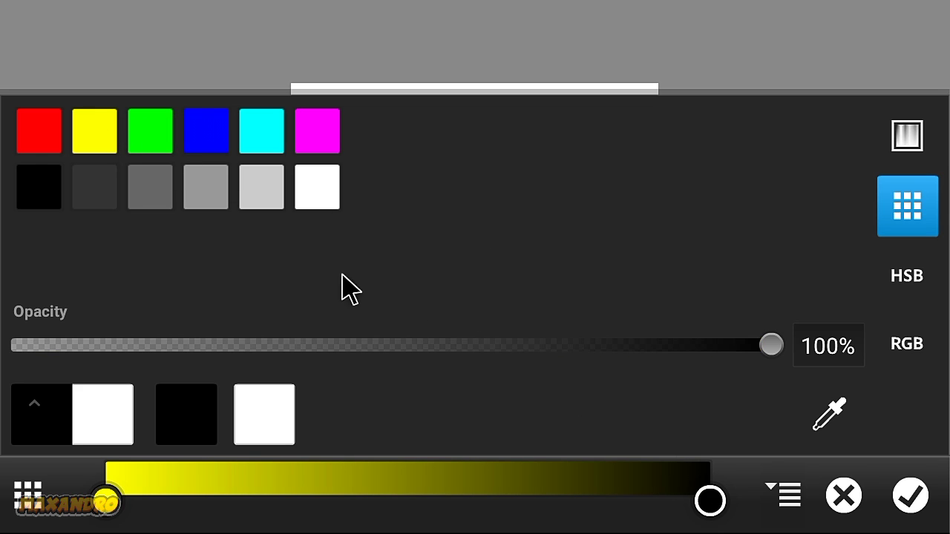
click(37, 128)
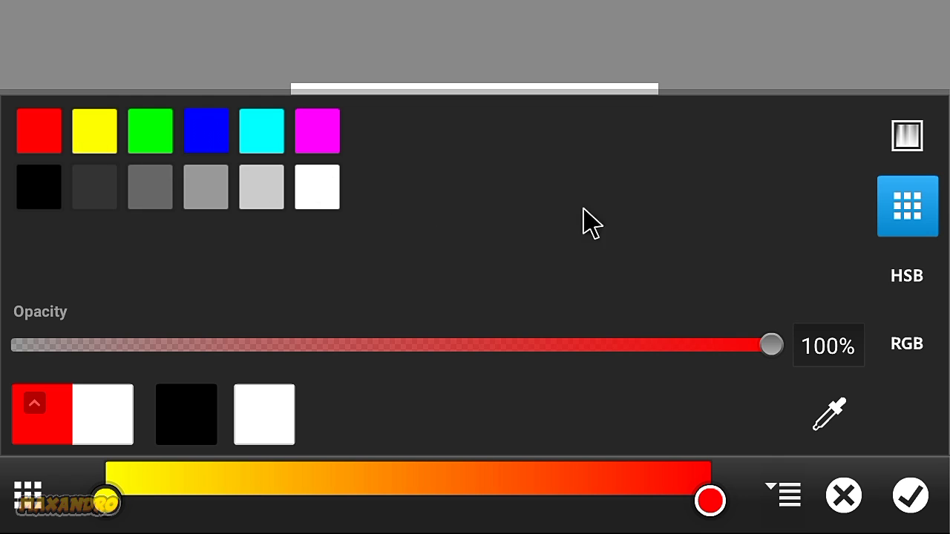
click(907, 280)
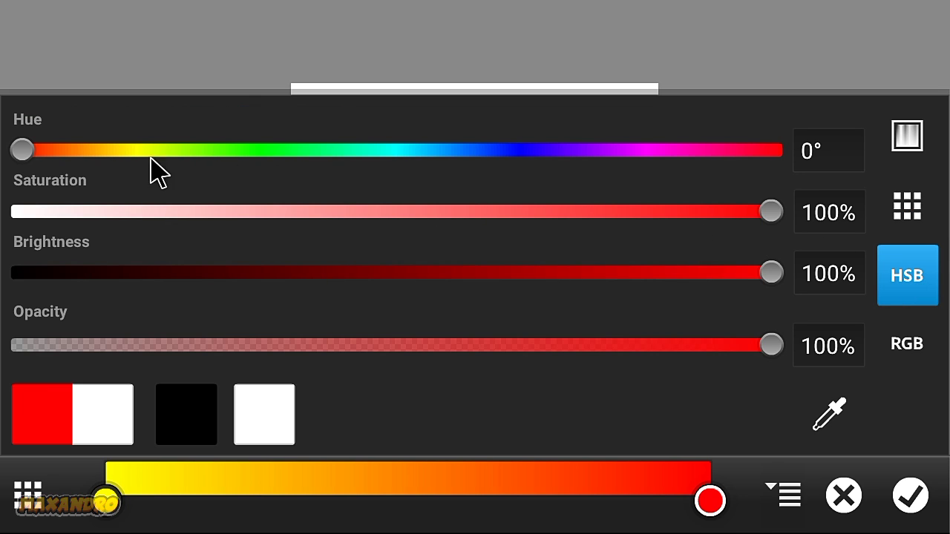
click(79, 153)
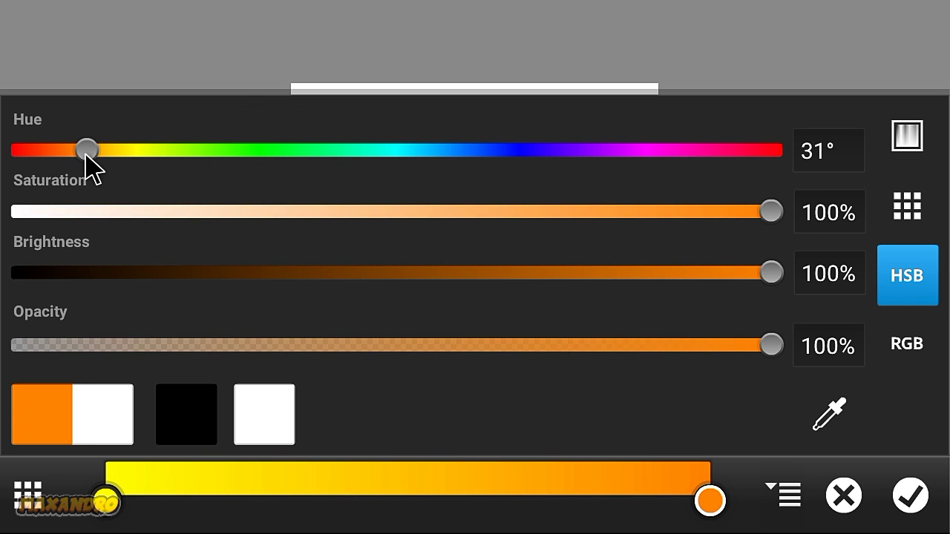
click(707, 499)
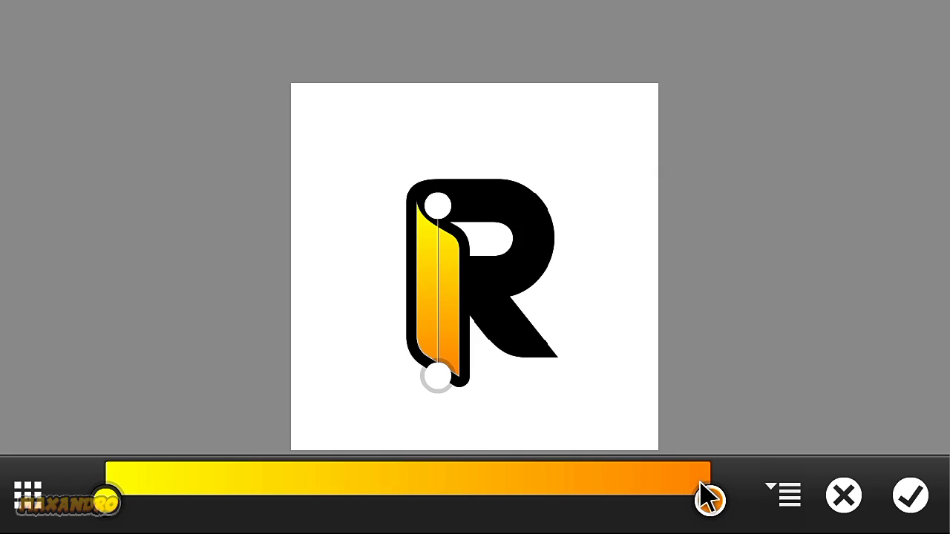
Apply the gradient and deselect the panel
click(911, 495)
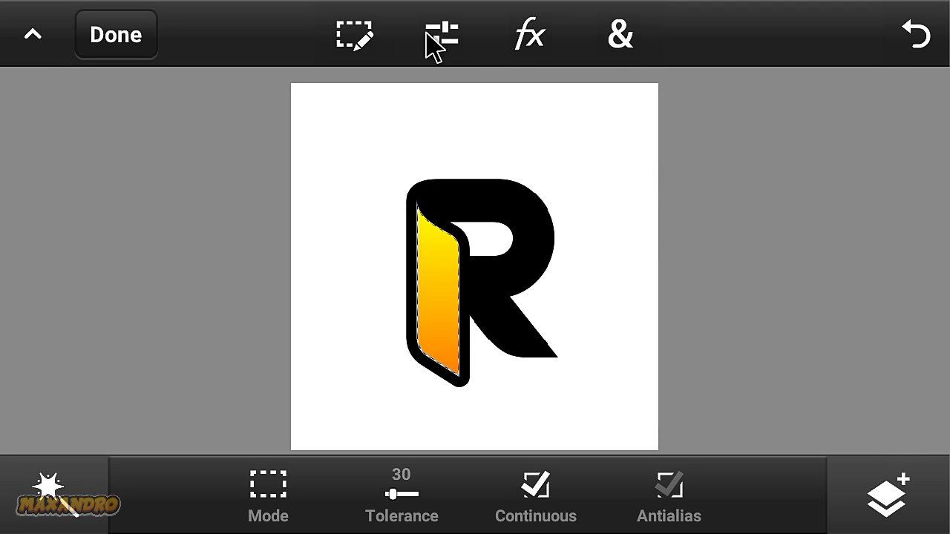
click(362, 22)
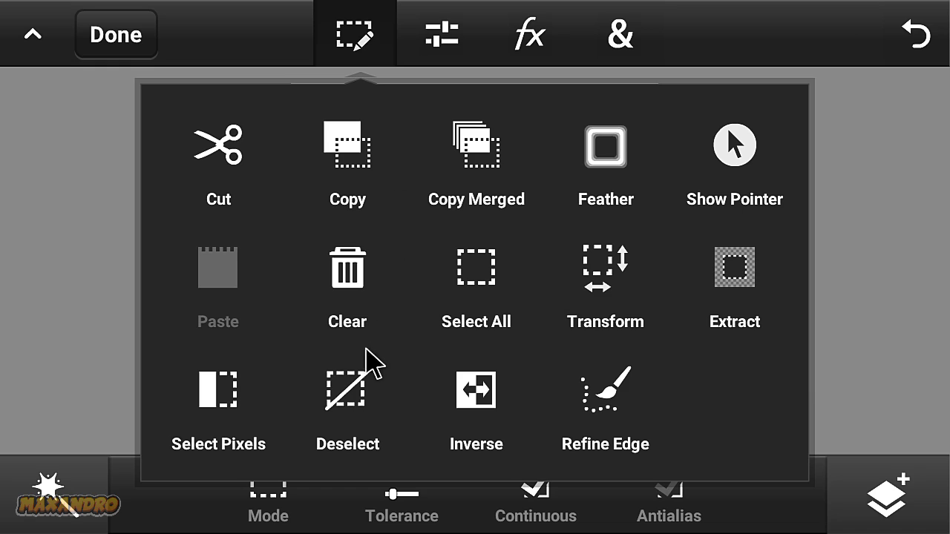
click(359, 383)
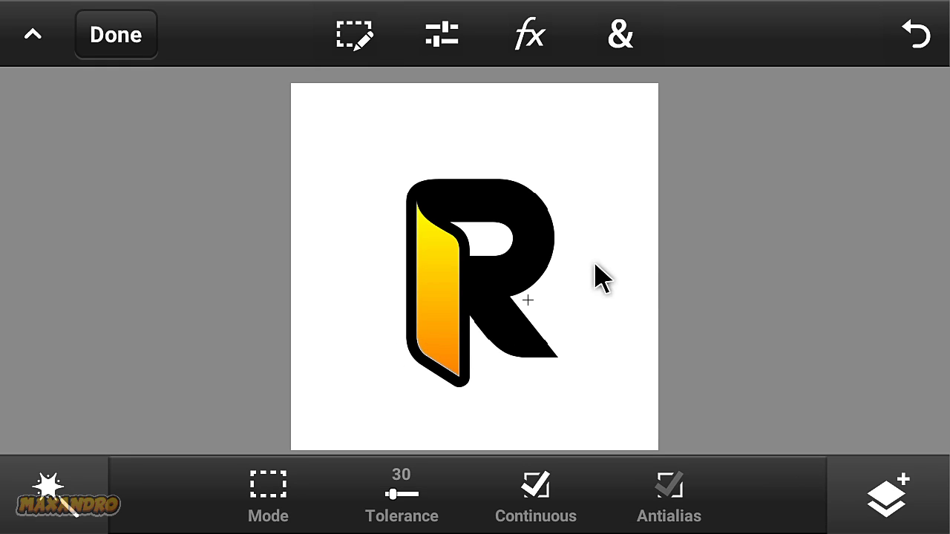
Move the gradient layer below the R layer and resize it slightly
click(884, 490)
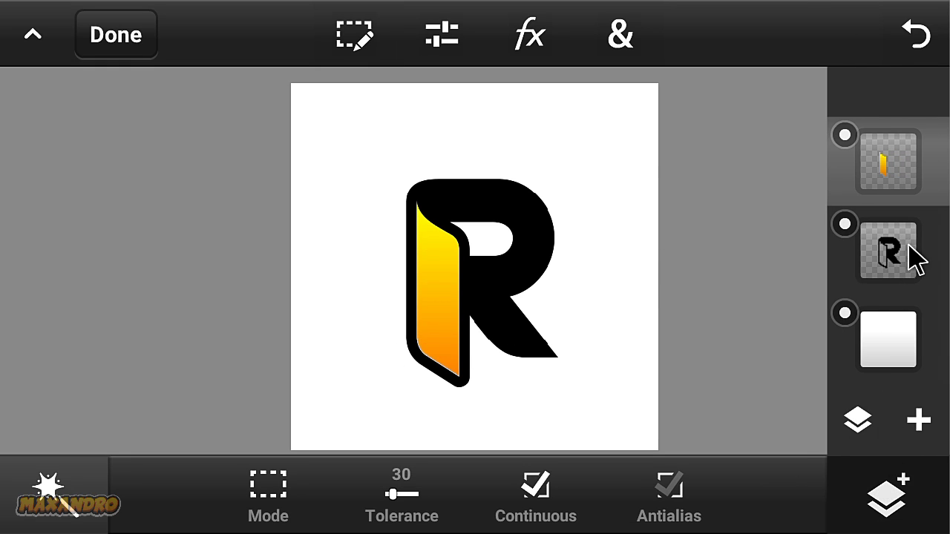
drag(898, 194, 897, 259)
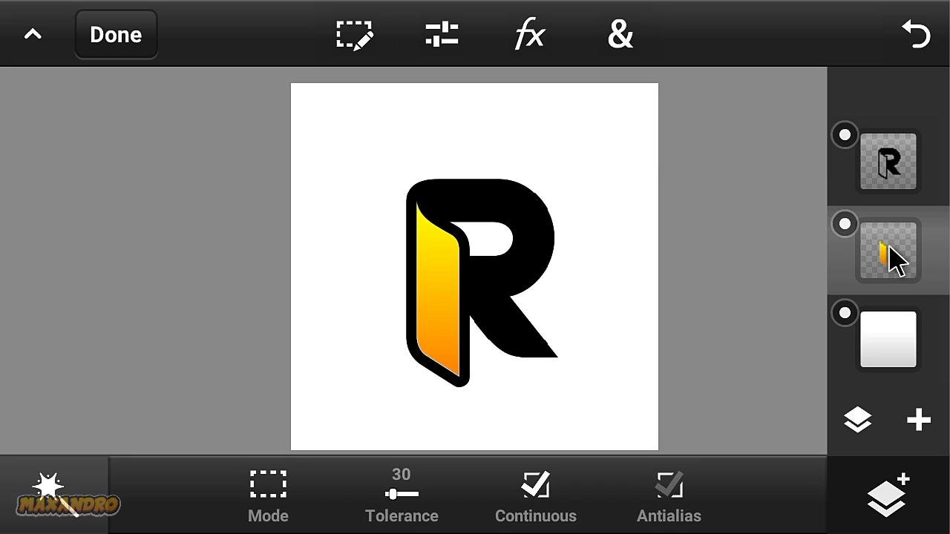
click(631, 52)
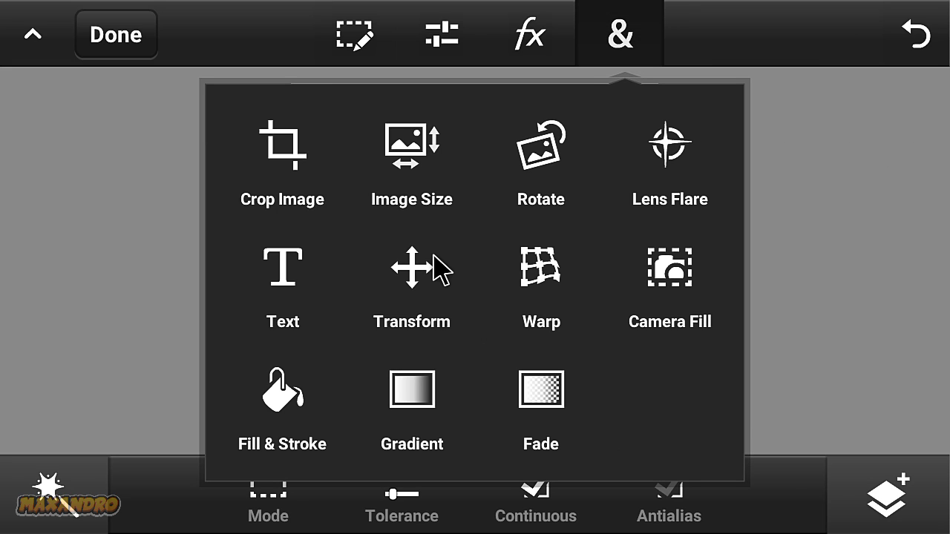
click(437, 267)
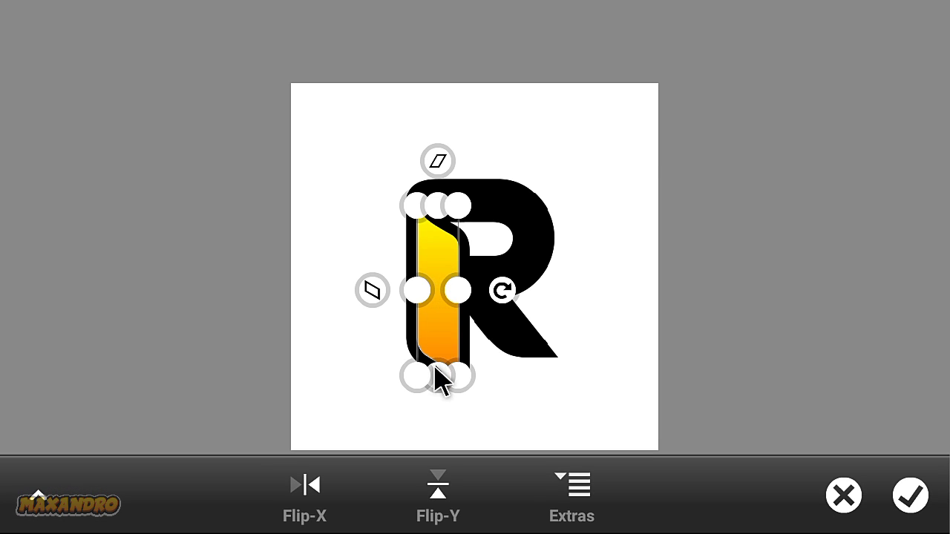
drag(463, 299, 430, 323)
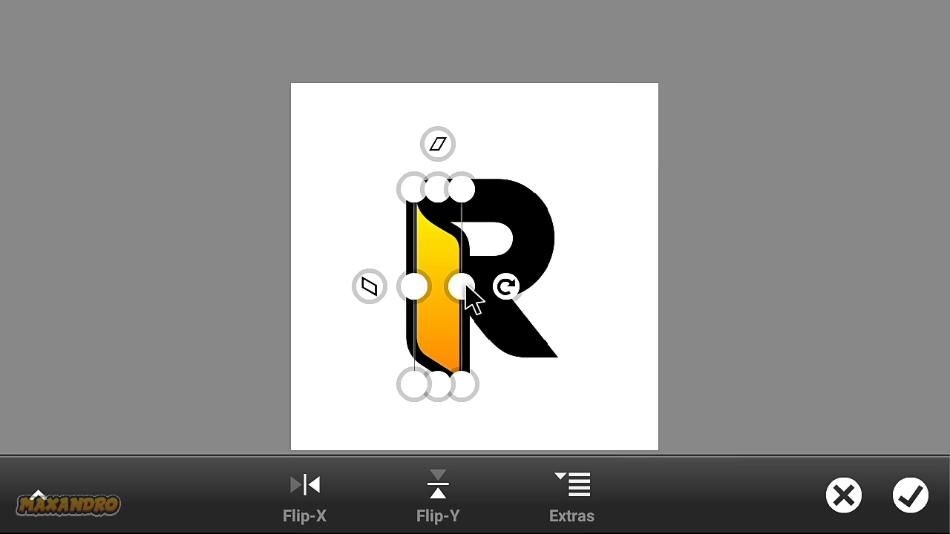
click(910, 494)
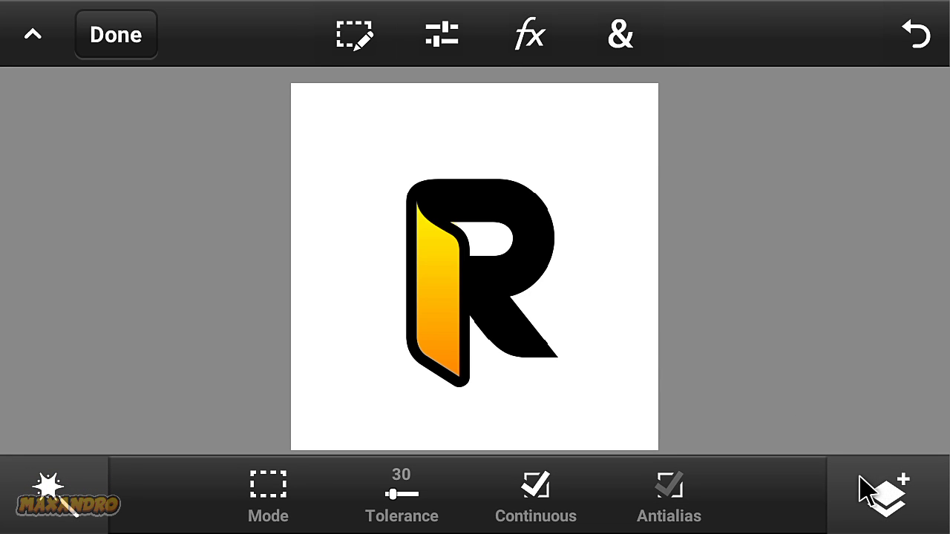
Merge the black R layer down into the gradient layer
click(882, 498)
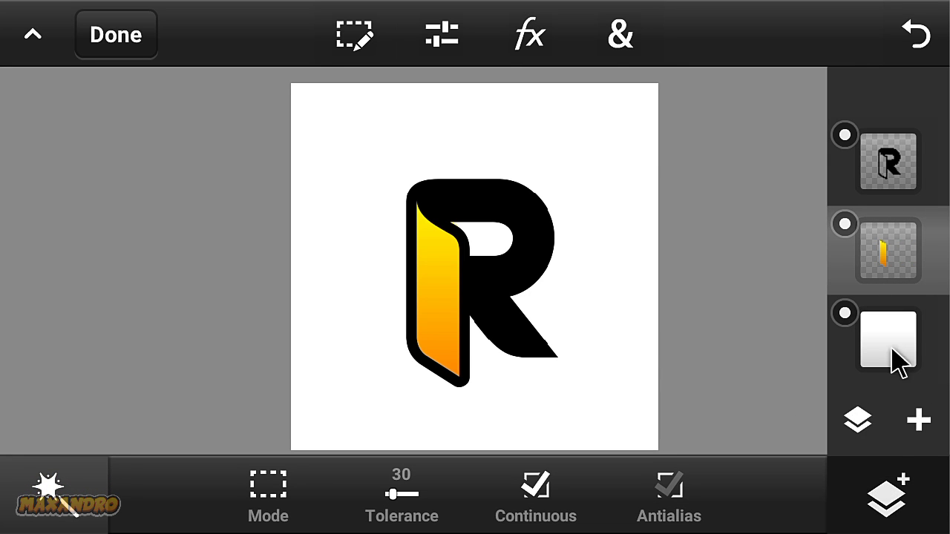
click(894, 177)
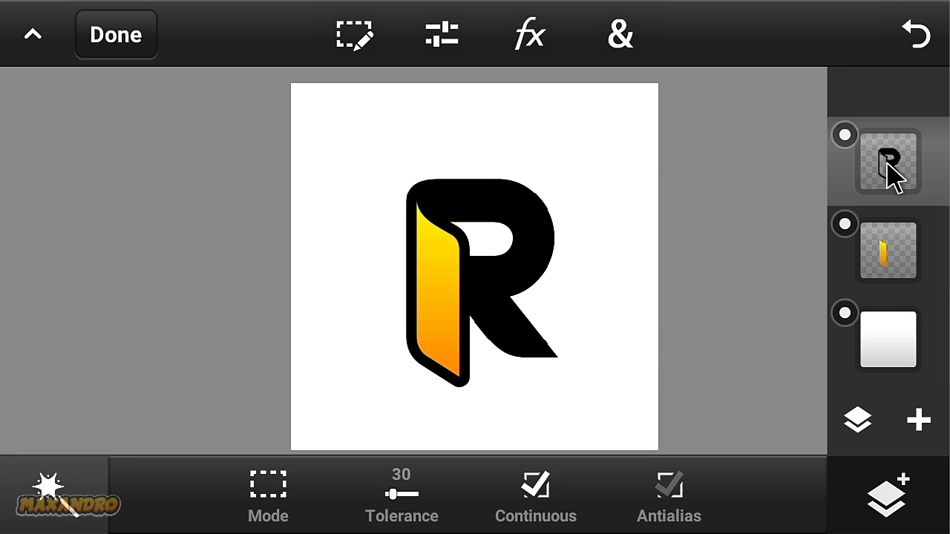
click(862, 425)
click(692, 490)
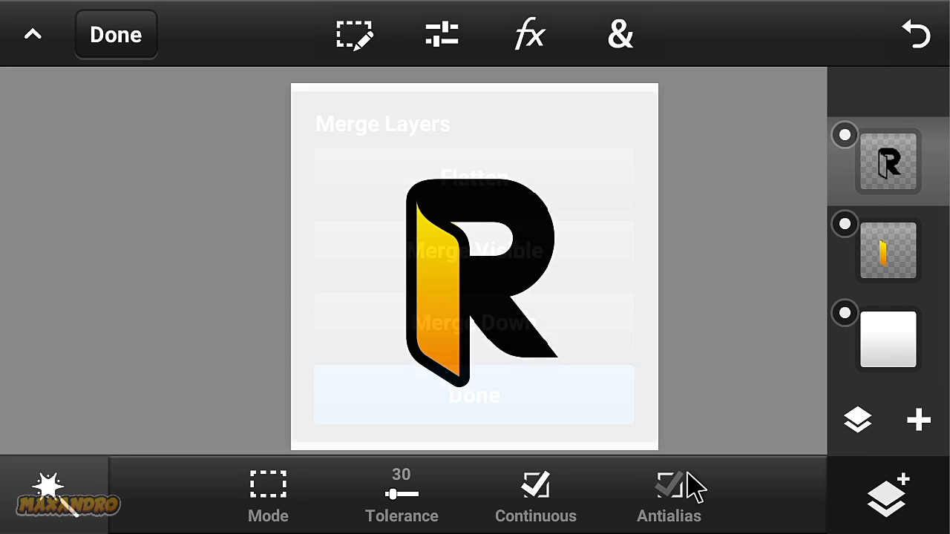
click(538, 321)
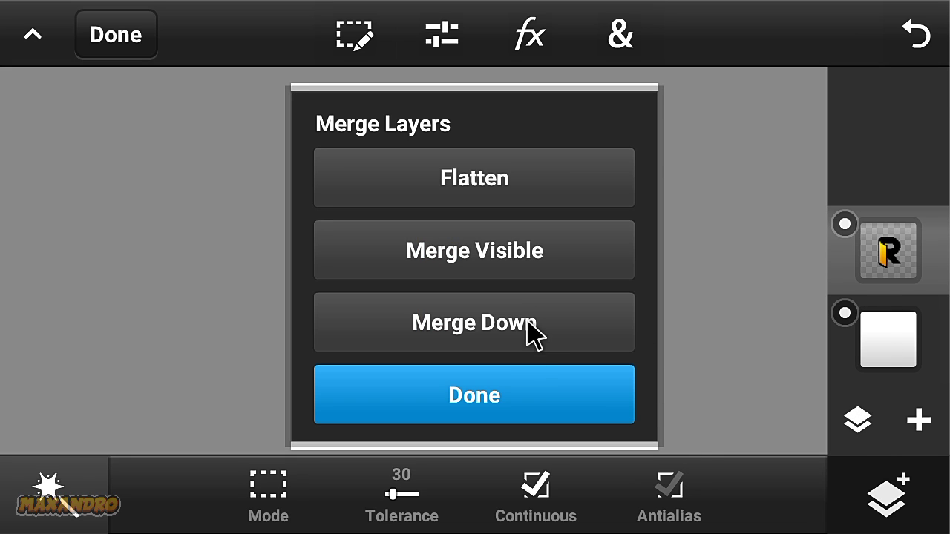
click(524, 396)
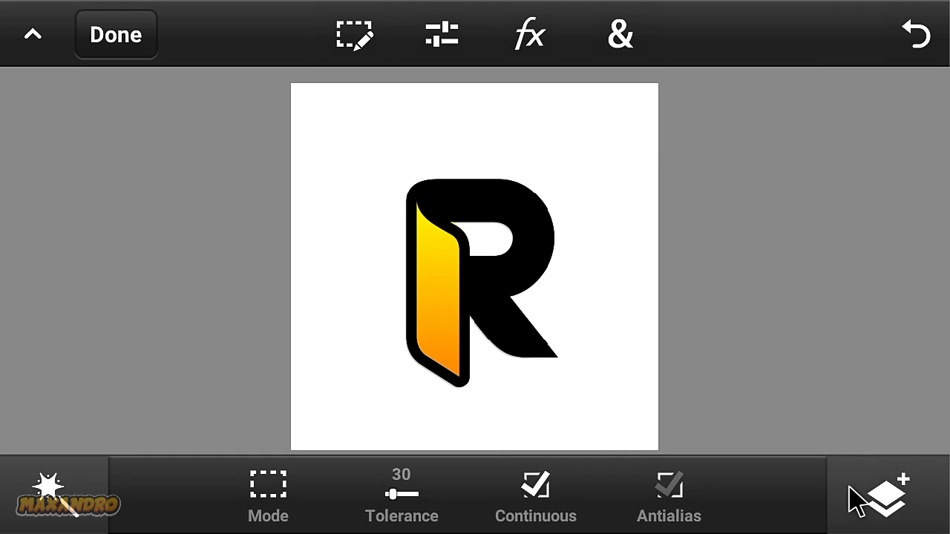
click(876, 496)
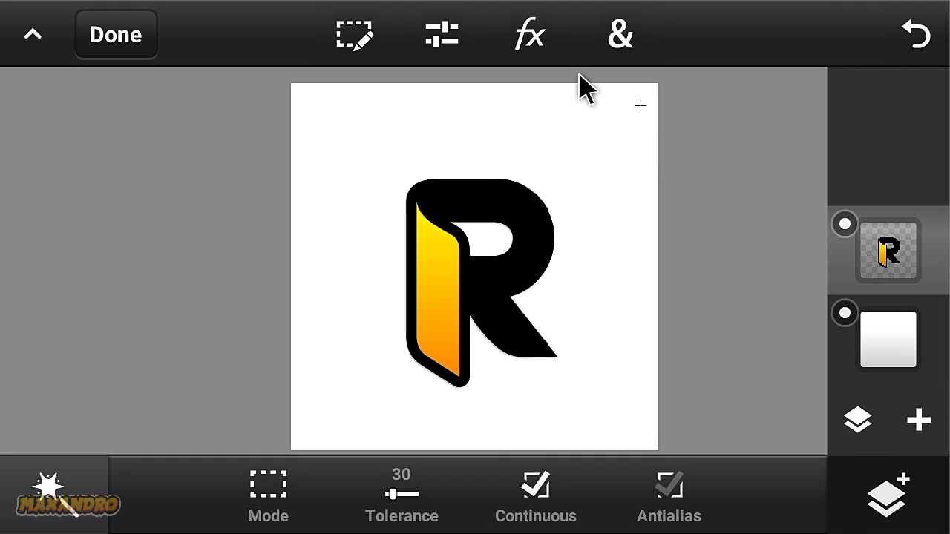
Add a drop shadow to the logo at a 125° angle with blur 10
click(532, 37)
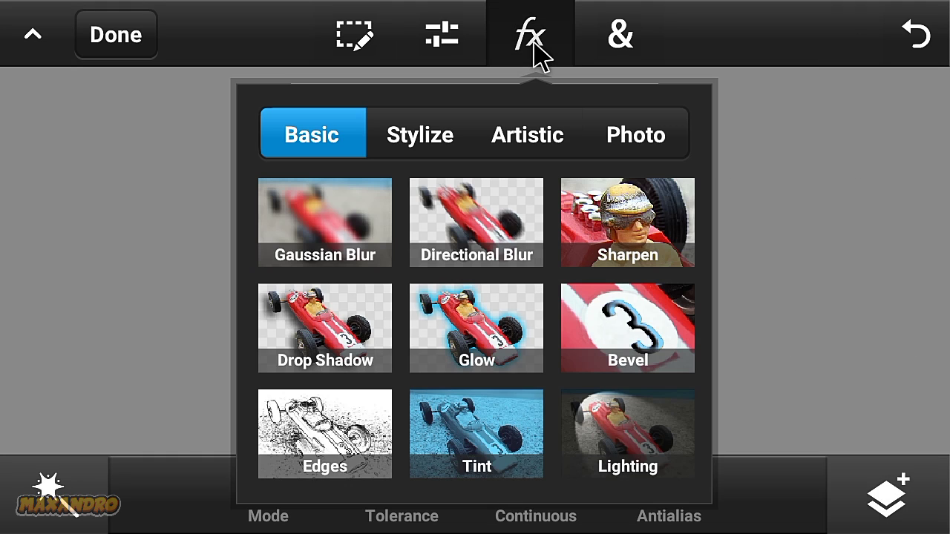
click(338, 316)
drag(337, 311, 413, 364)
click(403, 493)
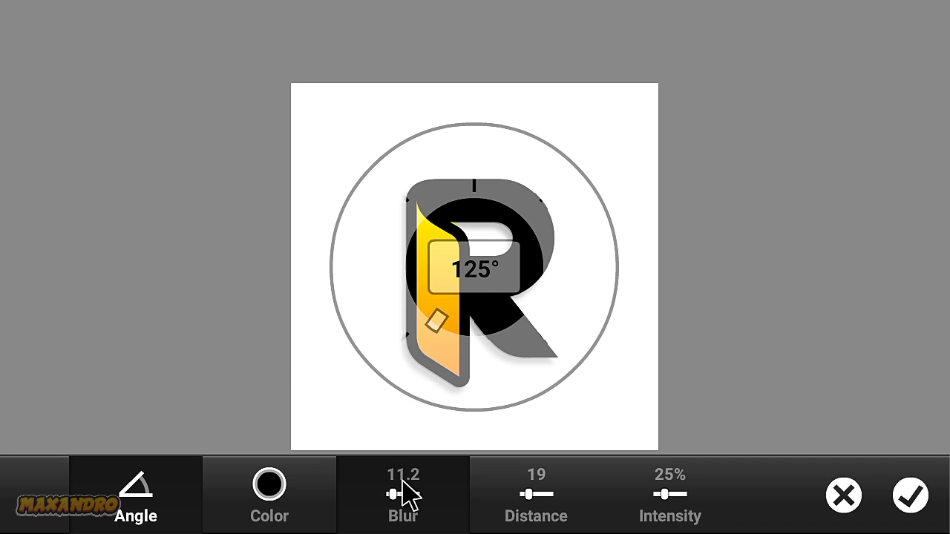
click(100, 396)
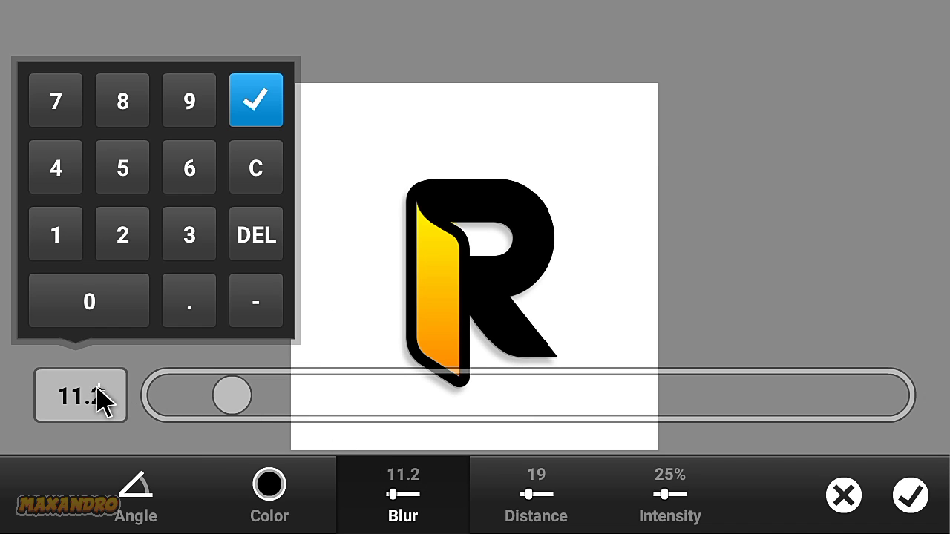
click(66, 245)
click(118, 304)
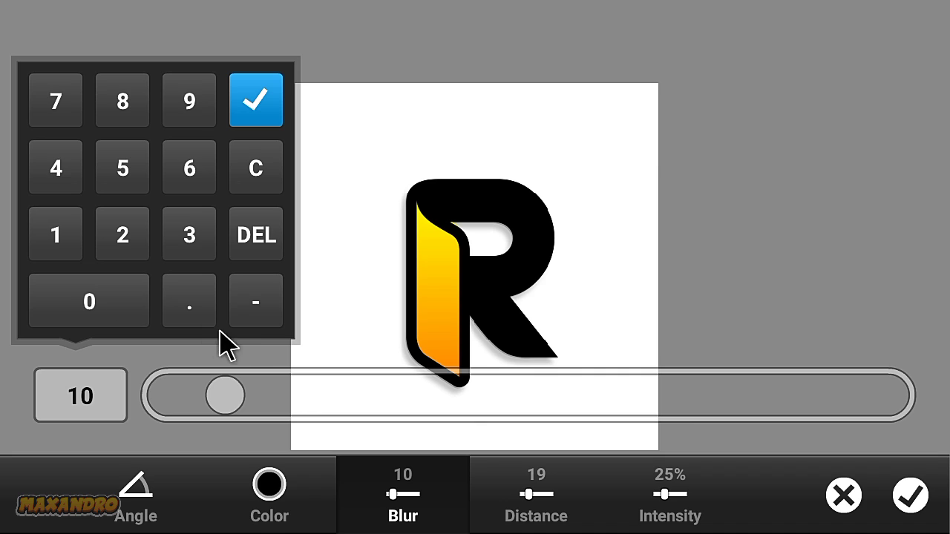
click(257, 101)
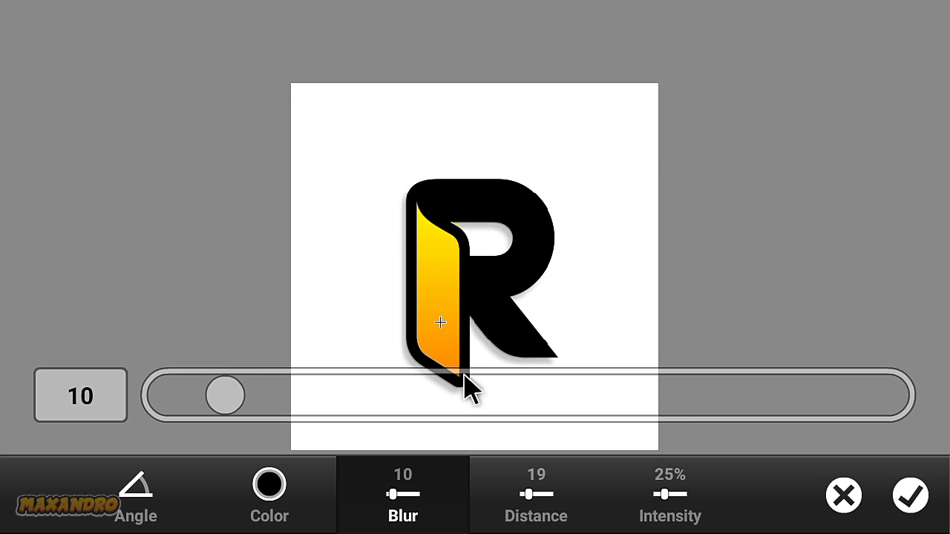
Set the shadow distance to 40, keep 25% intensity, and apply the shadow
click(542, 499)
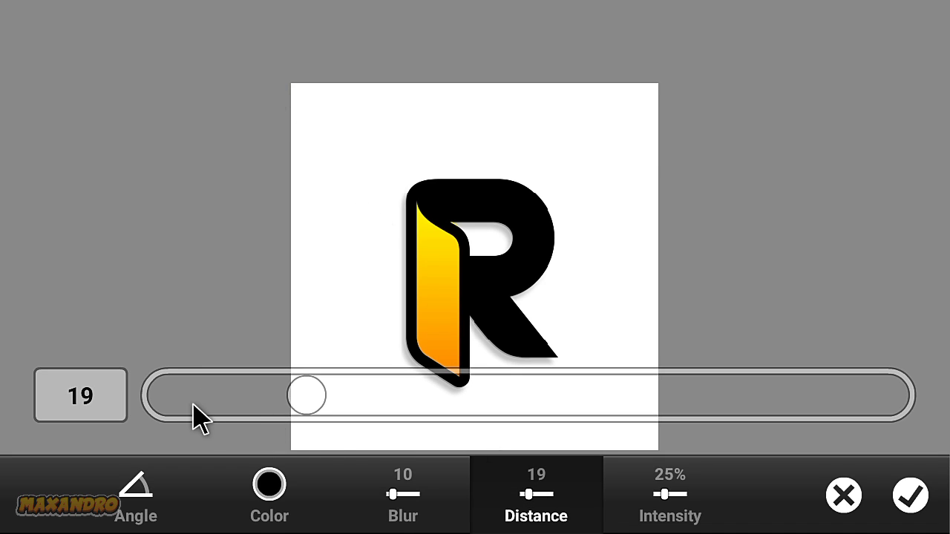
click(86, 401)
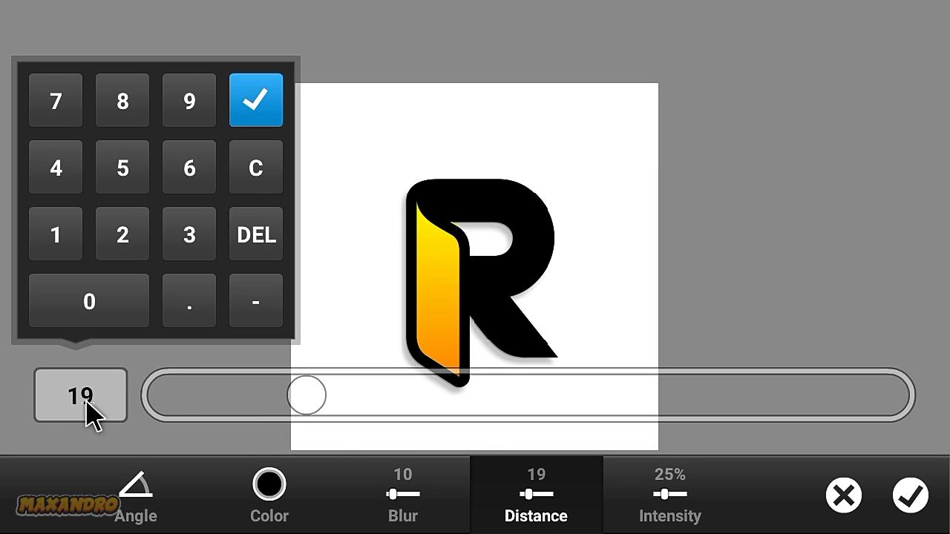
click(55, 178)
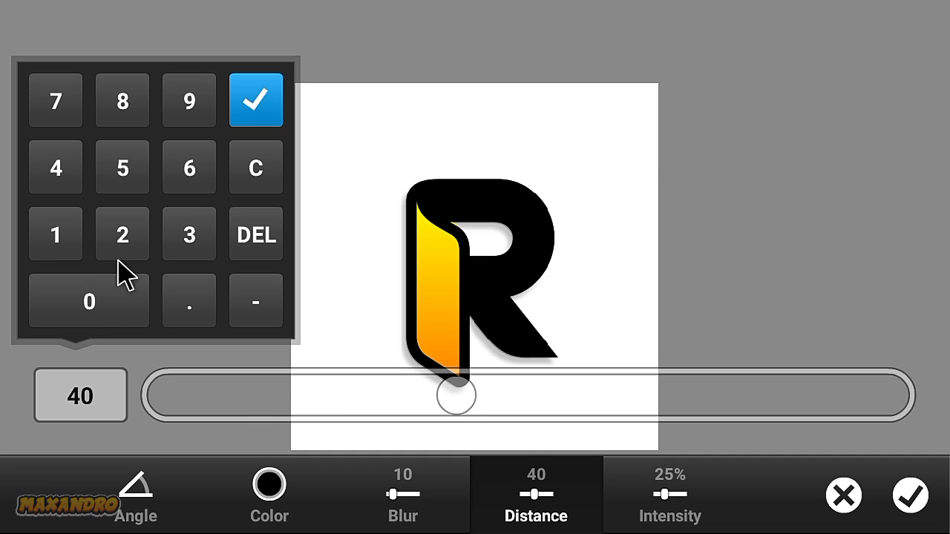
click(260, 104)
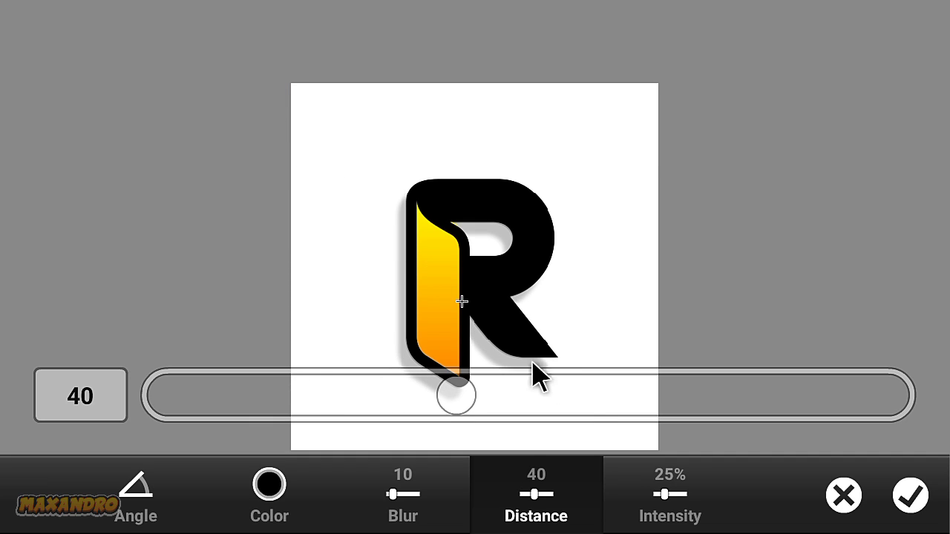
click(646, 479)
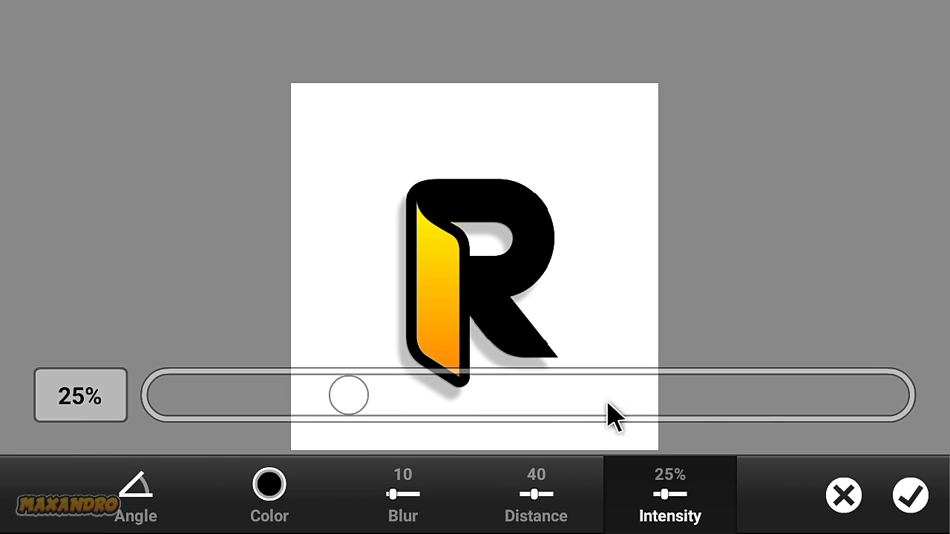
click(910, 495)
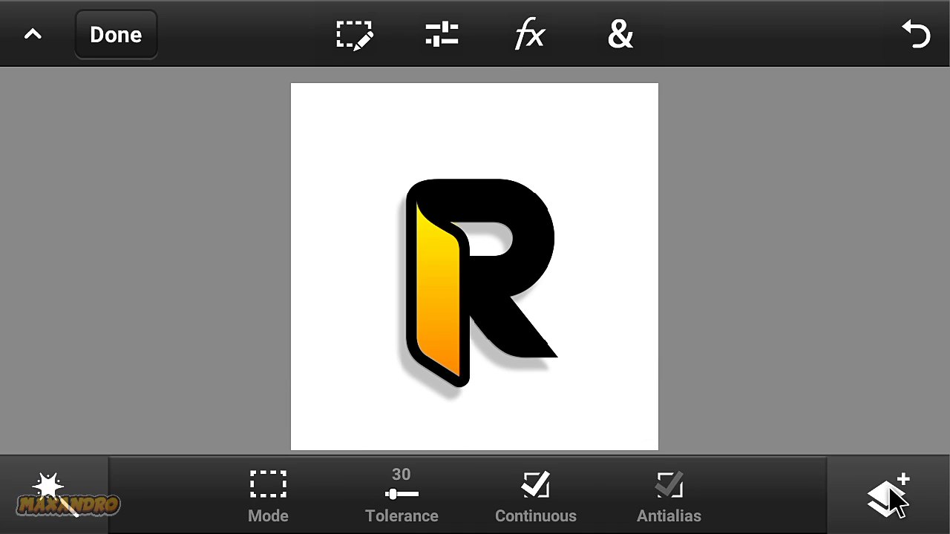
Add the dark grey texture from project Untitled6 as a top layer covering the canvas
click(894, 503)
click(925, 413)
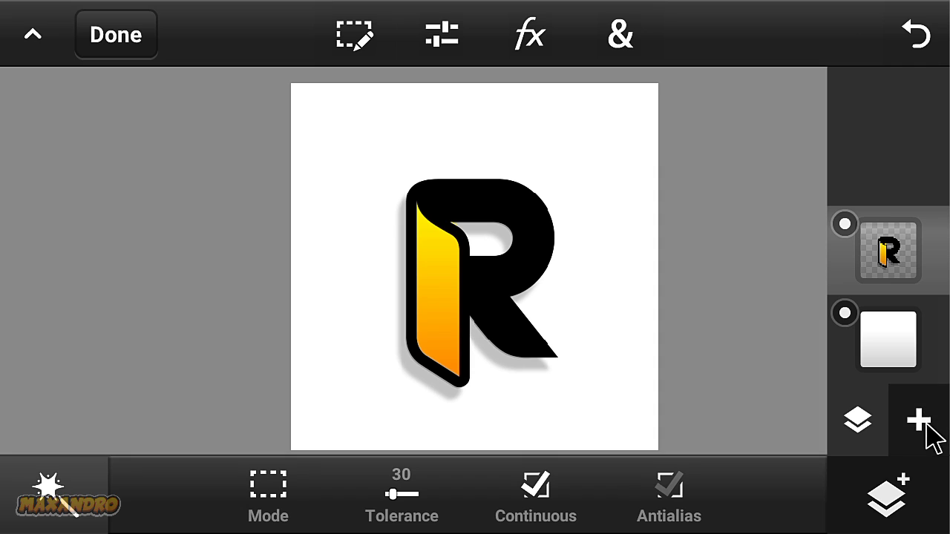
click(499, 140)
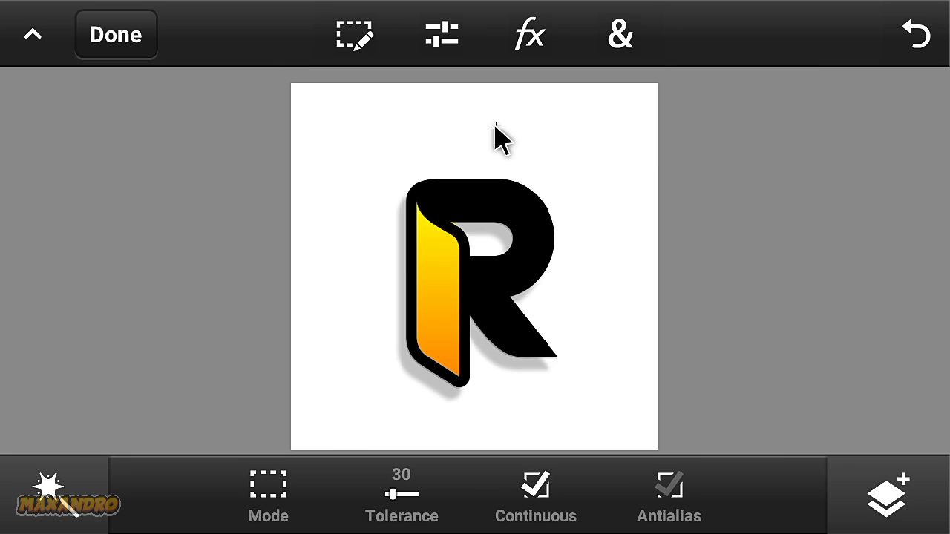
click(501, 140)
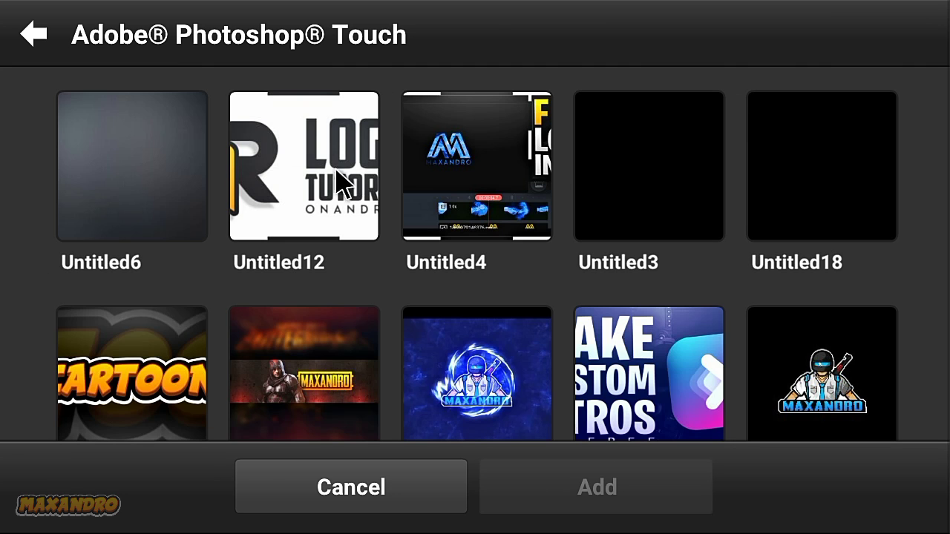
click(145, 177)
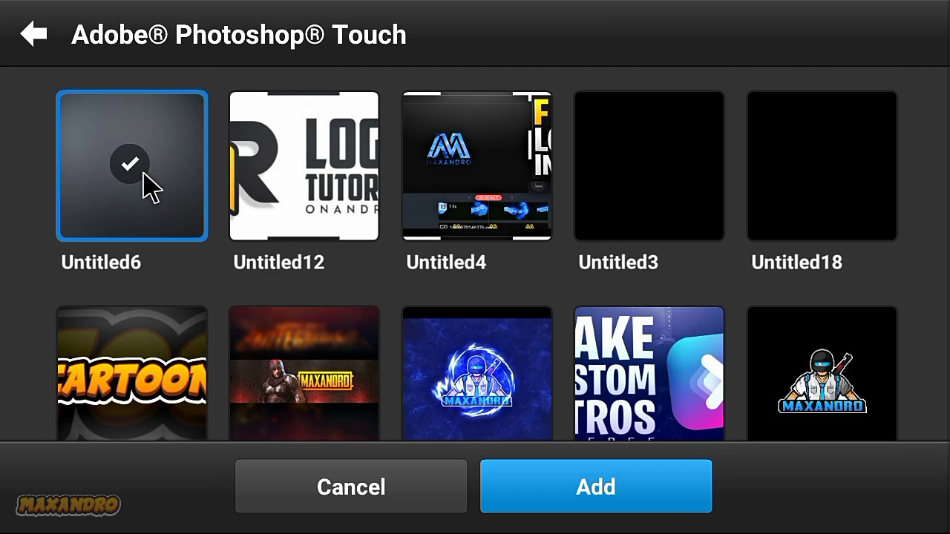
click(564, 487)
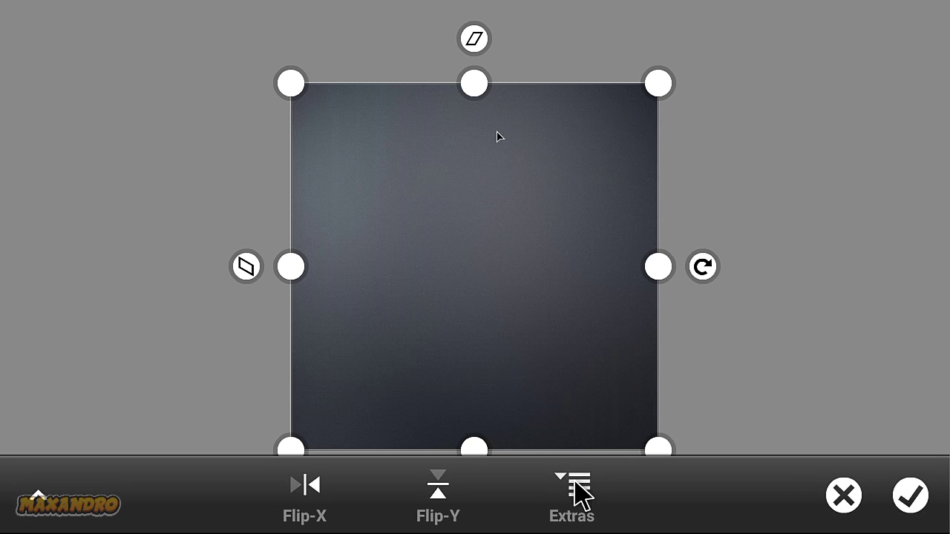
click(907, 495)
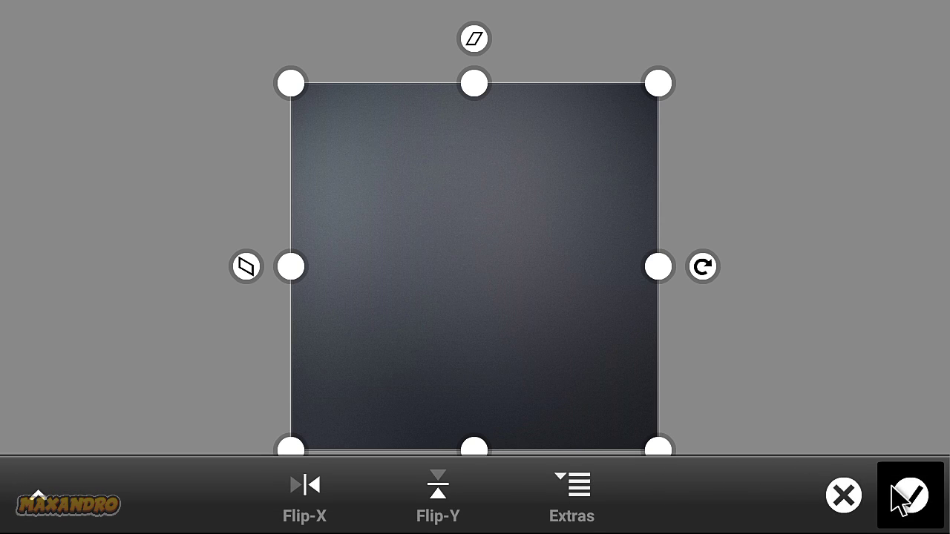
click(895, 499)
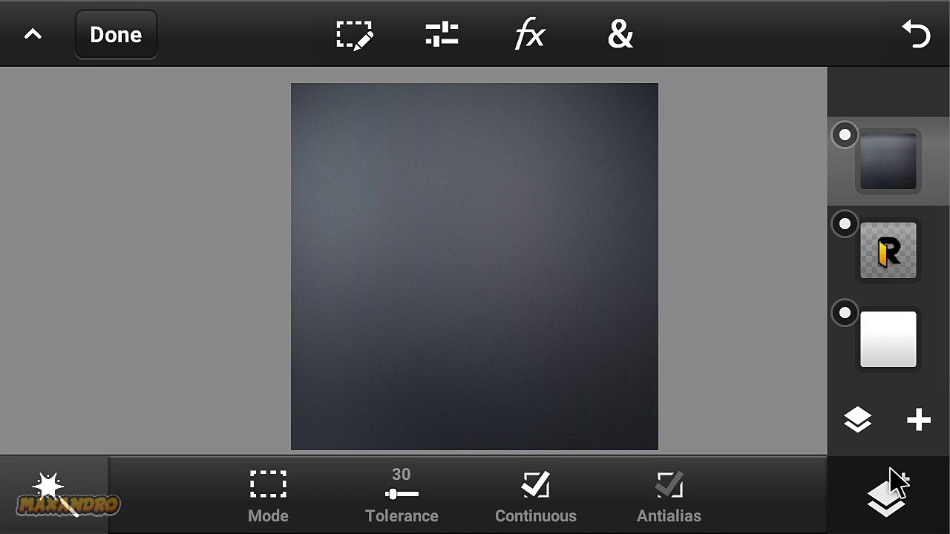
Set the texture layer to Screen blend mode at 50% opacity
click(857, 422)
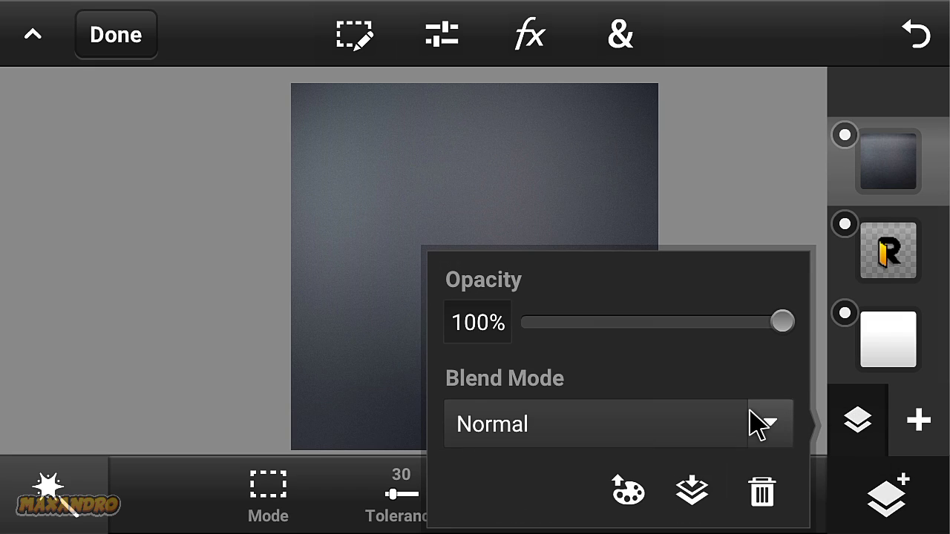
click(761, 423)
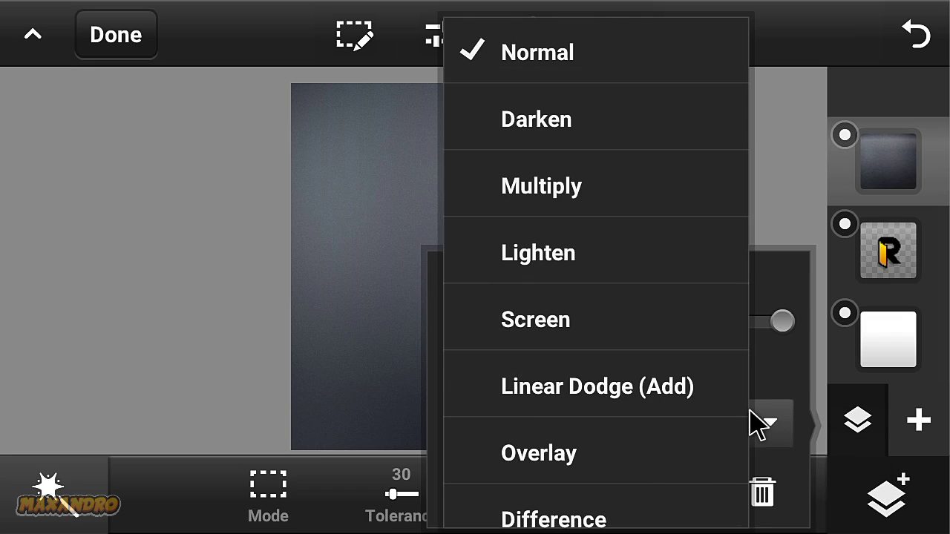
click(593, 331)
drag(659, 323, 655, 324)
click(857, 425)
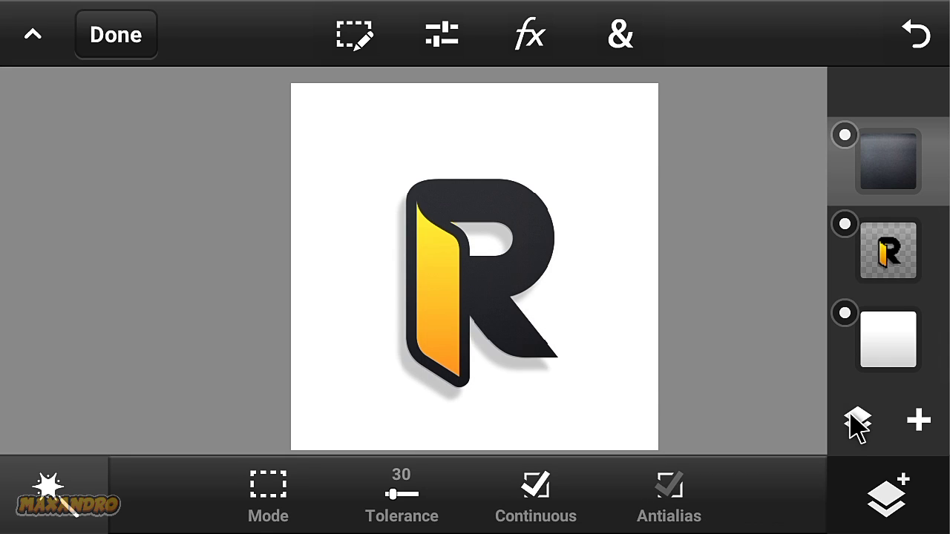
Merge all visible layers into one and save the project as Untitled14
click(857, 425)
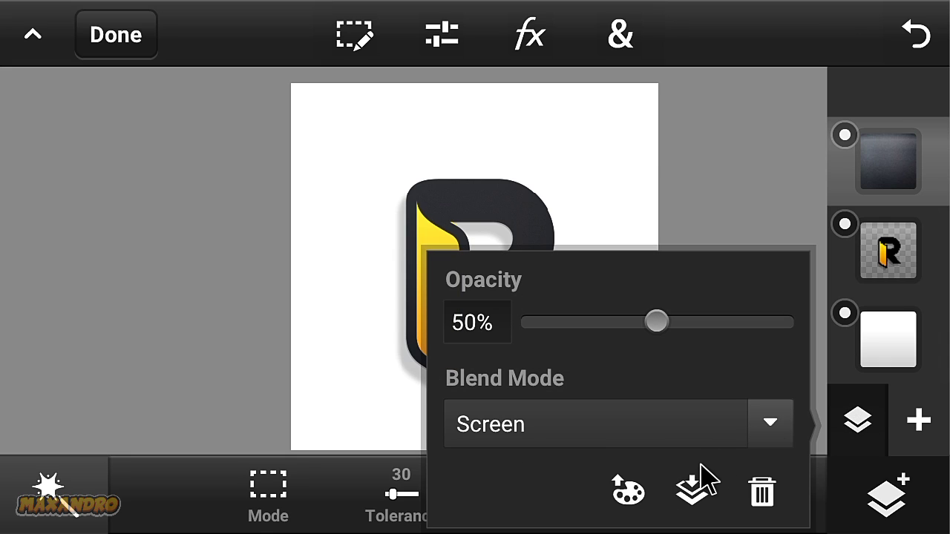
click(694, 481)
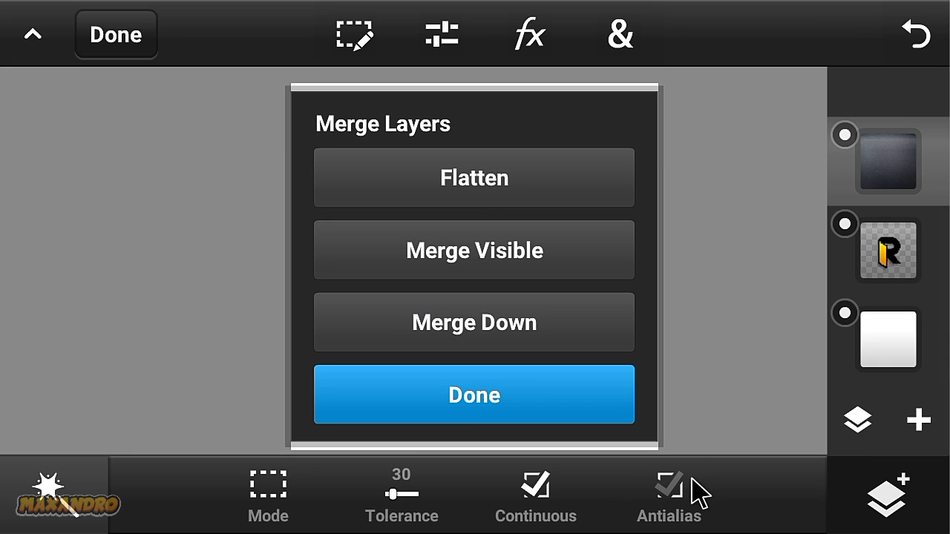
click(532, 259)
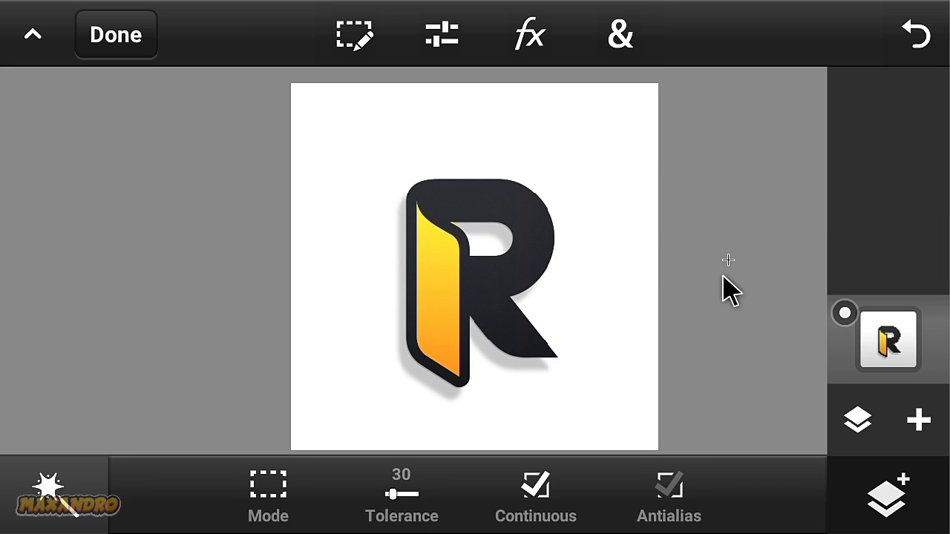
click(132, 49)
click(447, 240)
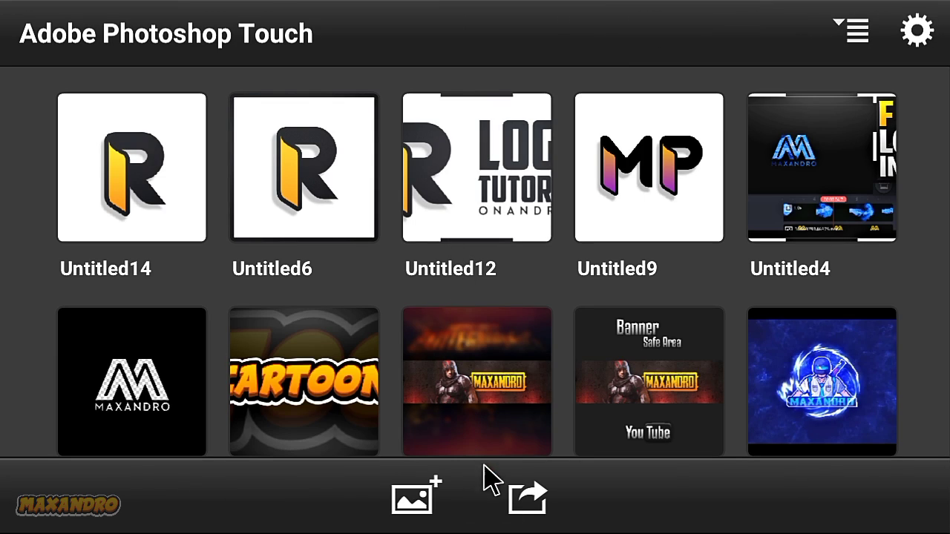
Save the Untitled14 project to the device gallery as a JPEG
click(526, 496)
click(526, 343)
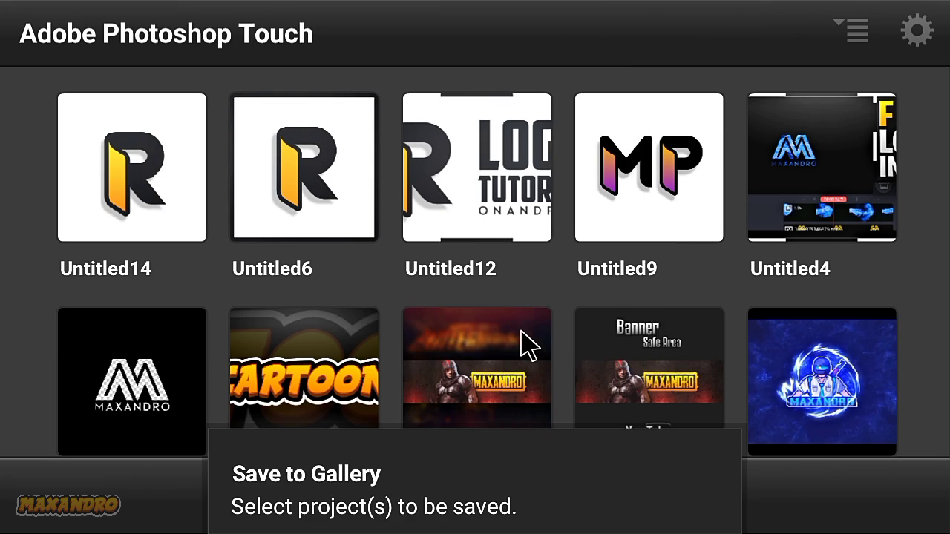
click(160, 194)
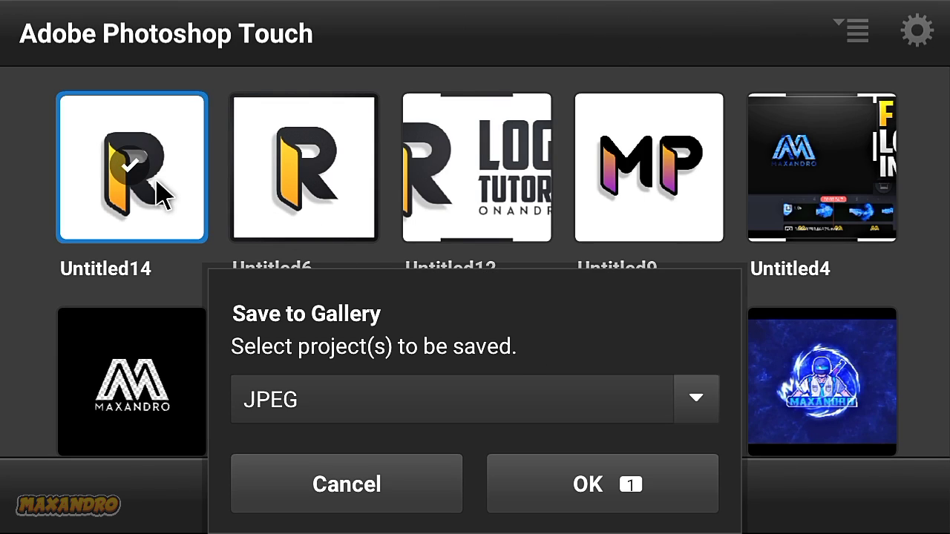
click(556, 462)
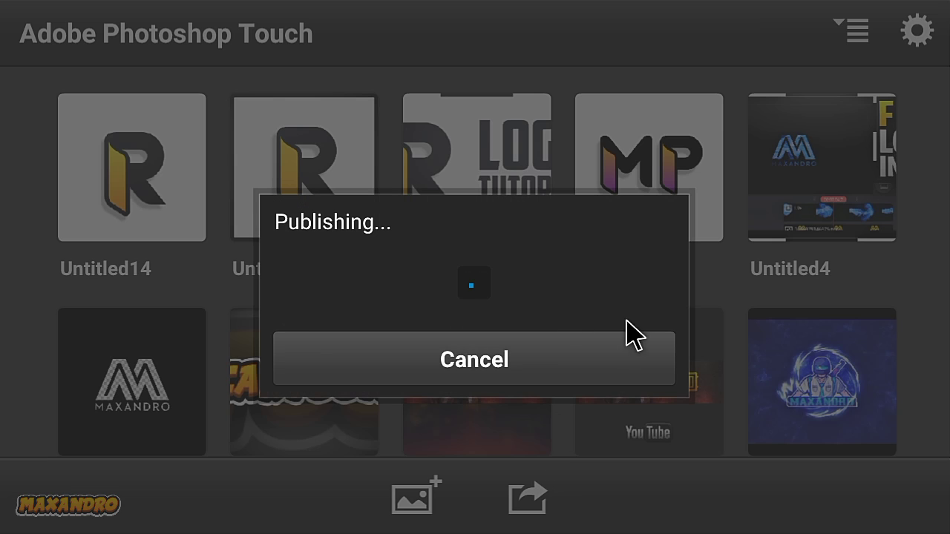